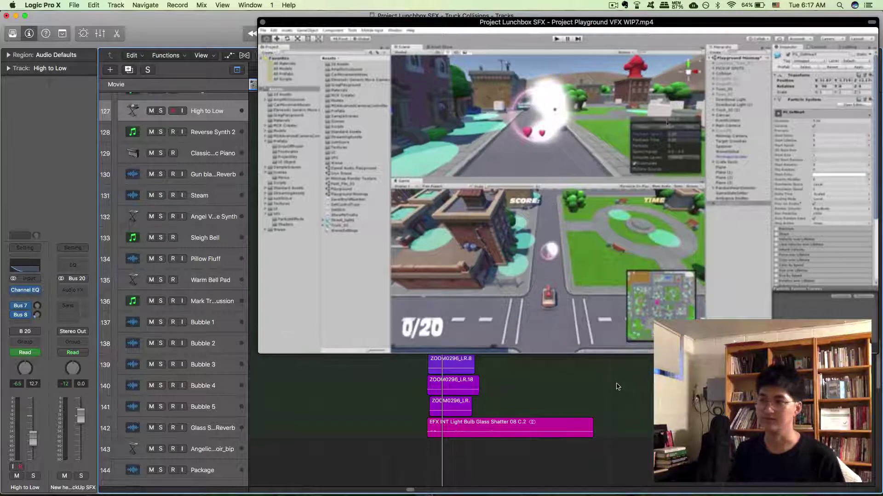
- Play back the HeartPickUp section several times against the enlarged gameplay video
{"action": "key", "text": "space"}
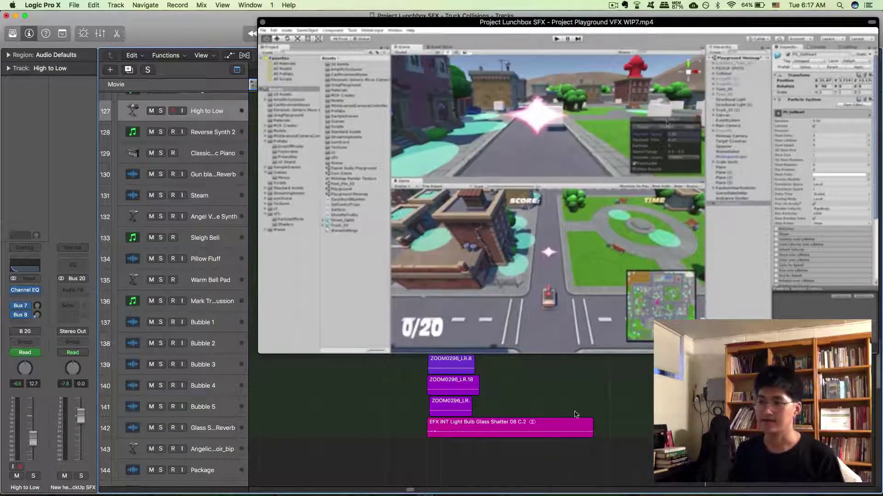
{"action": "key", "text": "space"}
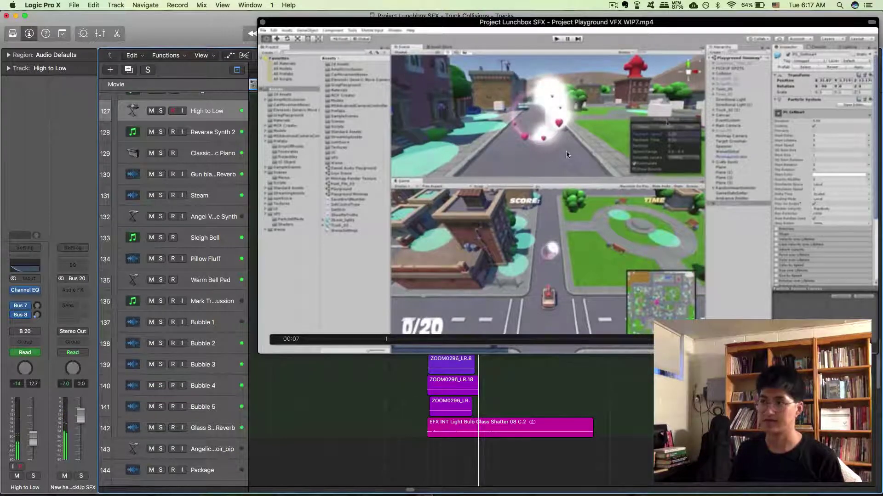
{"action": "key", "text": "space"}
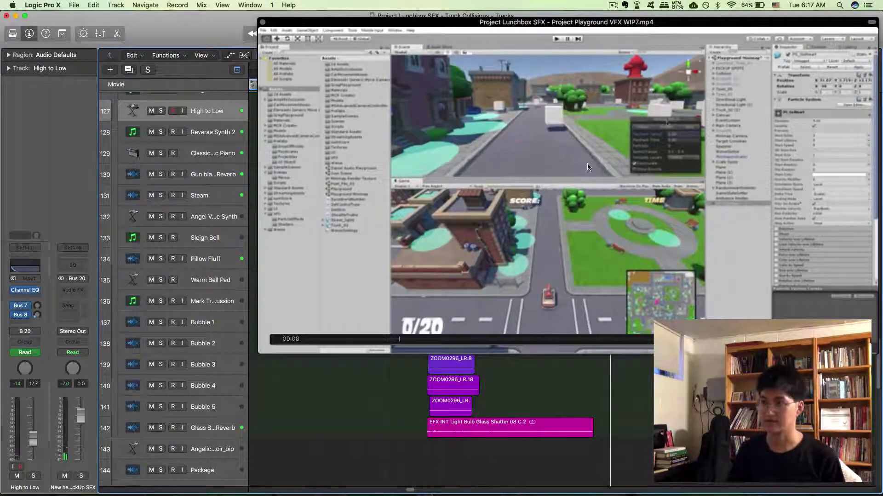
{"action": "key", "text": "space"}
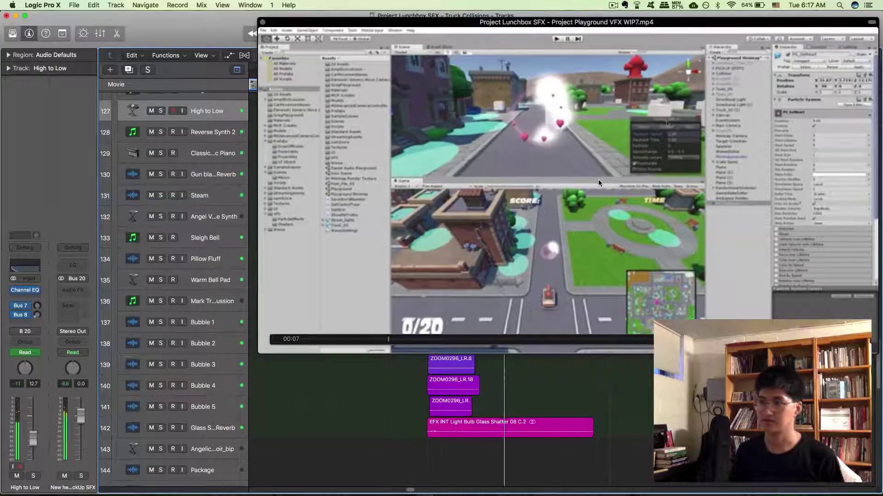
{"action": "key", "text": "space"}
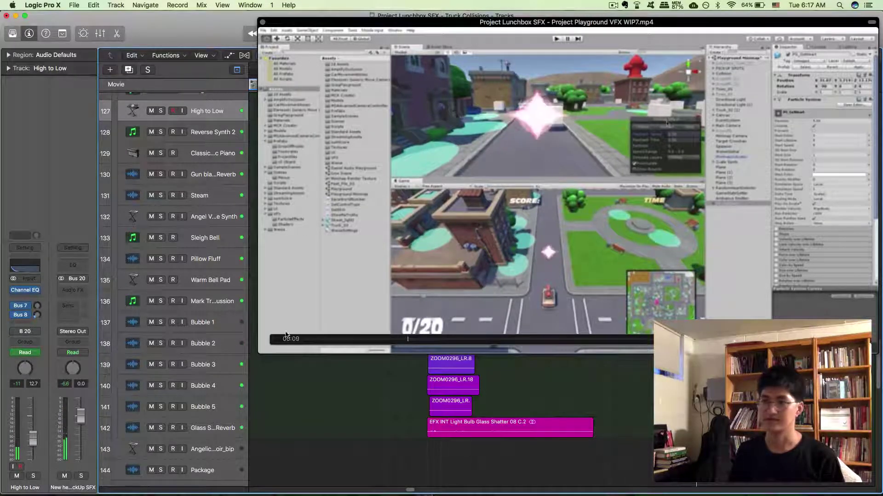
- Shrink the floating gameplay video window and audition the High to Low track in solo
{"action": "left_click_drag", "start_coordinate": [258, 354], "coordinate": [704, 122]}
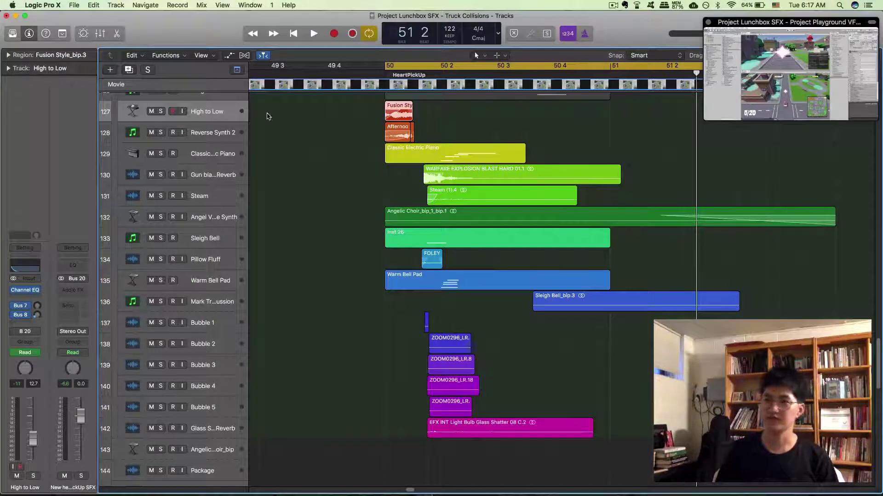
{"action": "left_click", "coordinate": [160, 112]}
{"action": "key", "text": "space"}
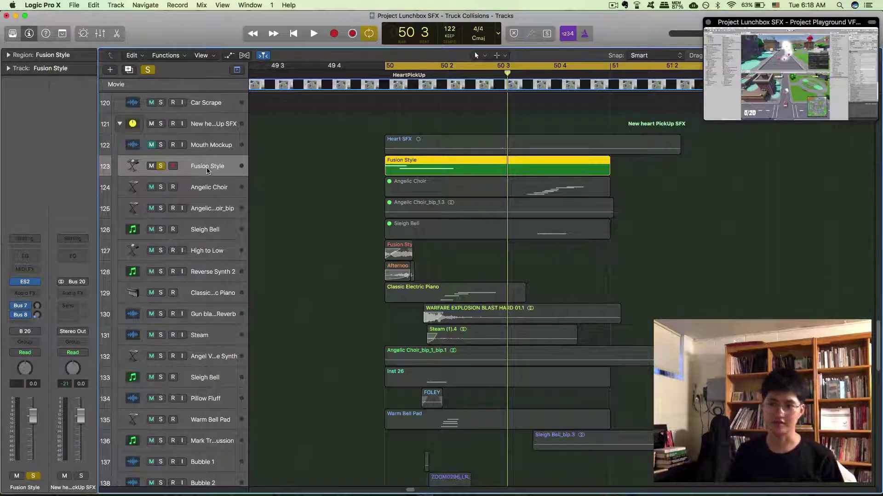
- Inspect the ES2 synth settings on the Fusion Style track, moving the plug-in window aside and closing it when finished
{"action": "left_click", "coordinate": [26, 282]}
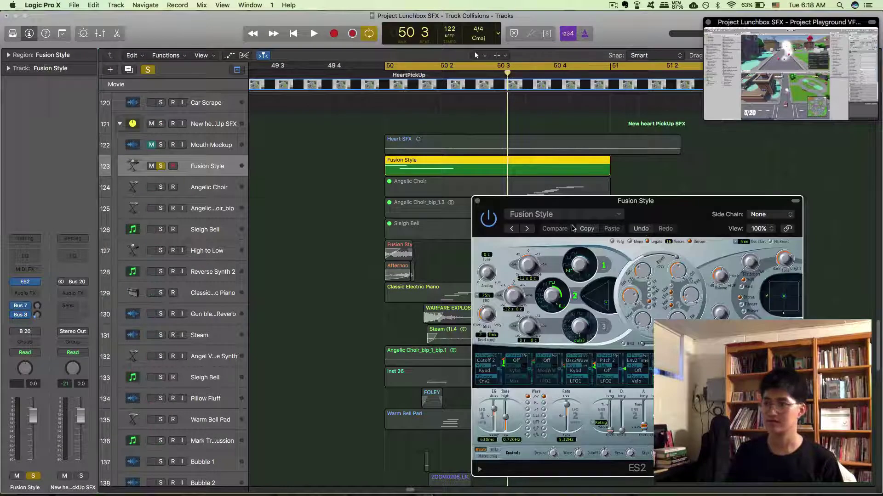
{"action": "left_click_drag", "start_coordinate": [633, 212], "coordinate": [342, 186]}
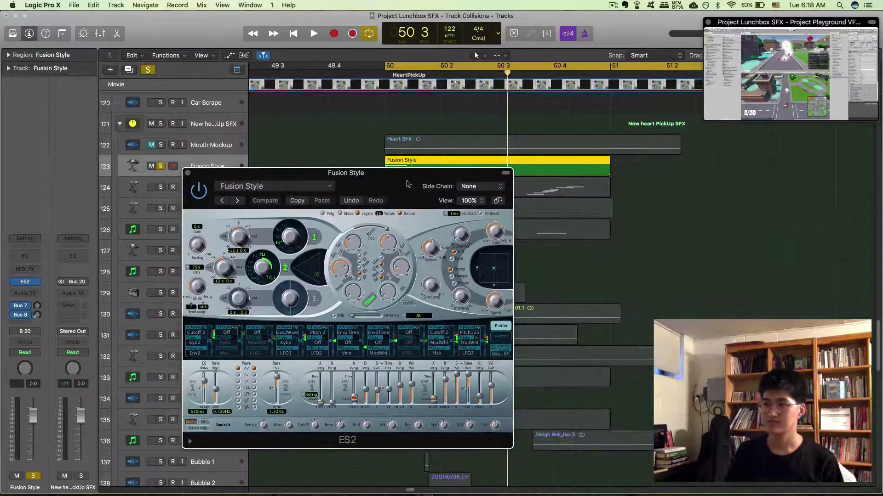
{"action": "left_click_drag", "start_coordinate": [407, 184], "coordinate": [535, 172]}
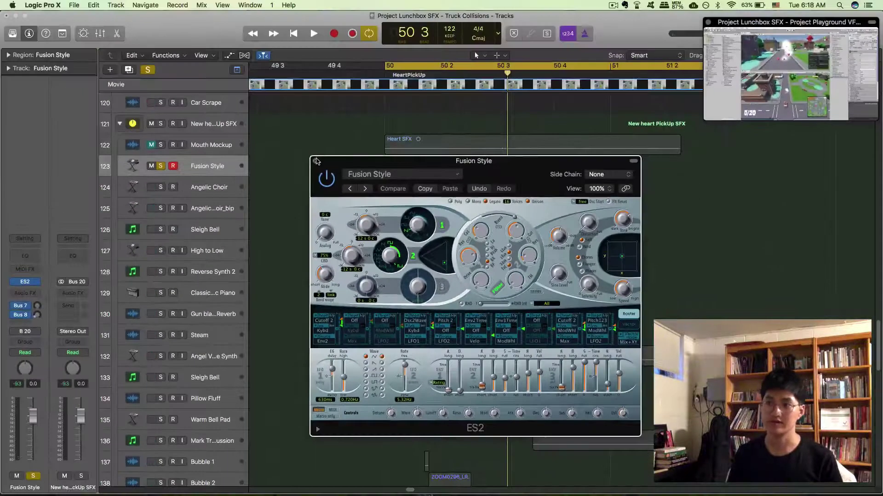
{"action": "left_click", "coordinate": [316, 161]}
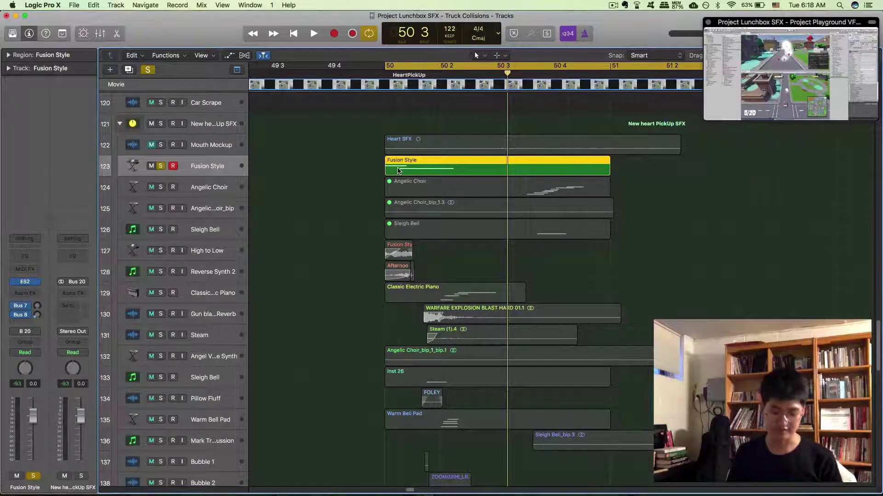
- Turn off solo on the Fusion Style track and mute it
{"action": "left_click", "coordinate": [160, 166]}
{"action": "left_click", "coordinate": [389, 259]}
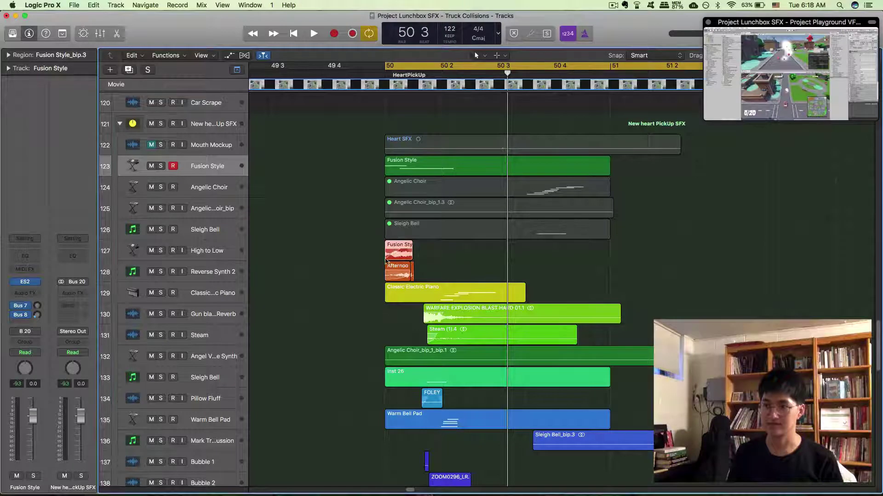
{"action": "scroll", "coordinate": [236, 156], "scroll_direction": "down", "scroll_amount": 3}
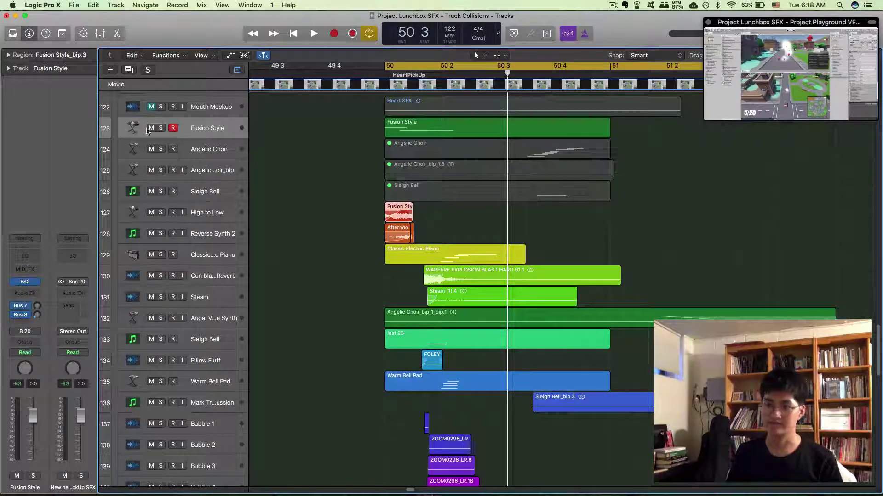
{"action": "left_click", "coordinate": [151, 129]}
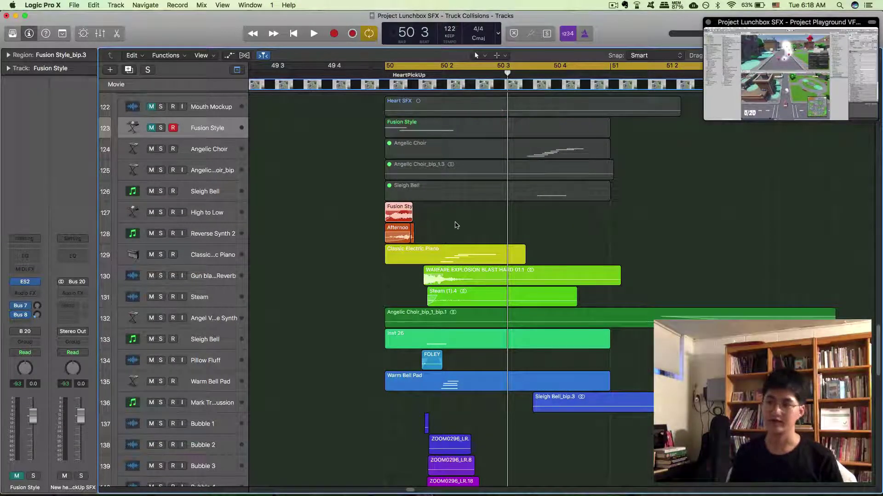
- Examine the Channel EQ on the High to Low track, including during playback, and close its window
{"action": "scroll", "coordinate": [398, 200], "scroll_direction": "down", "scroll_amount": 1}
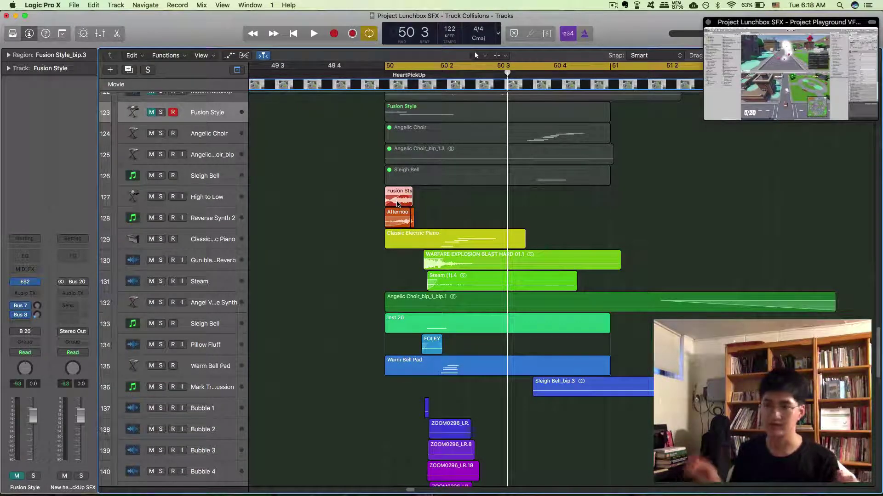
{"action": "left_click", "coordinate": [201, 201]}
{"action": "left_click", "coordinate": [25, 265]}
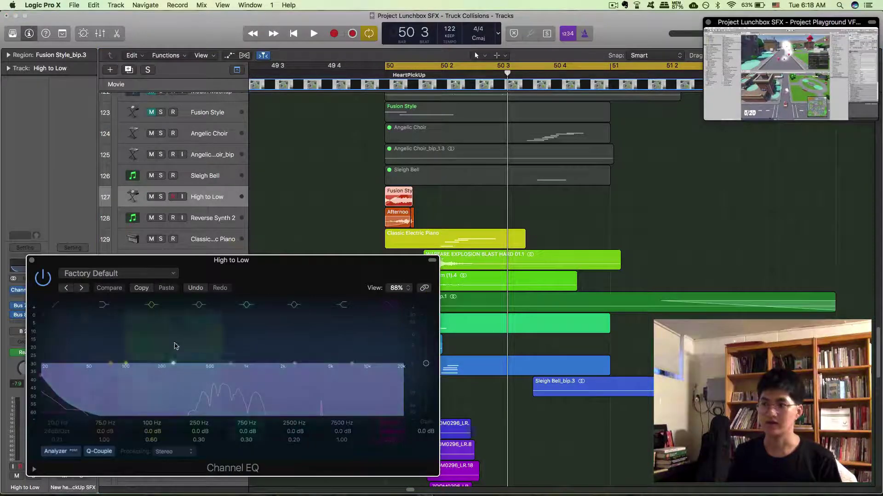
{"action": "key", "text": "space"}
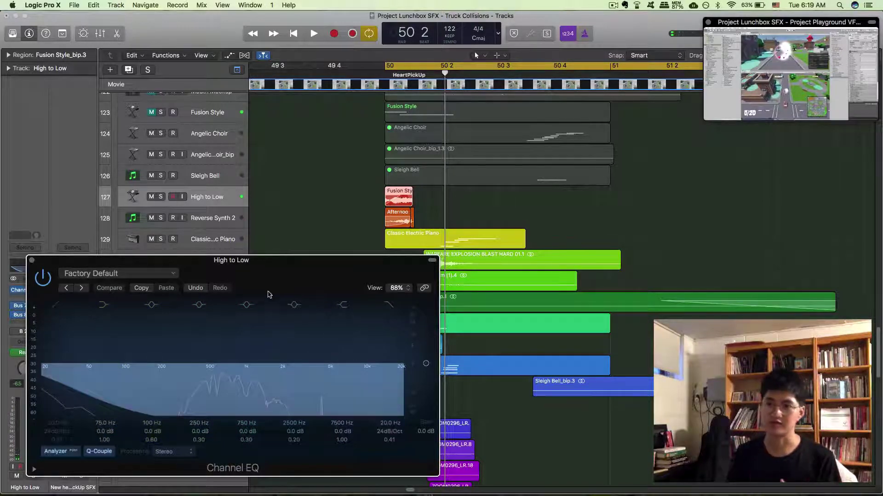
{"action": "left_click", "coordinate": [32, 261]}
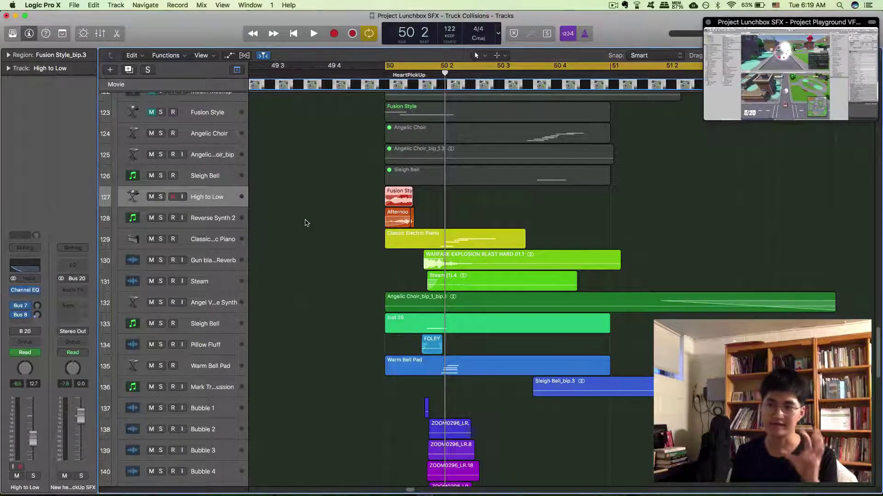
- Solo the Reverse Synth 2 track and show the region parameters for its two selected audio regions
{"action": "scroll", "coordinate": [303, 190], "scroll_direction": "down", "scroll_amount": 3}
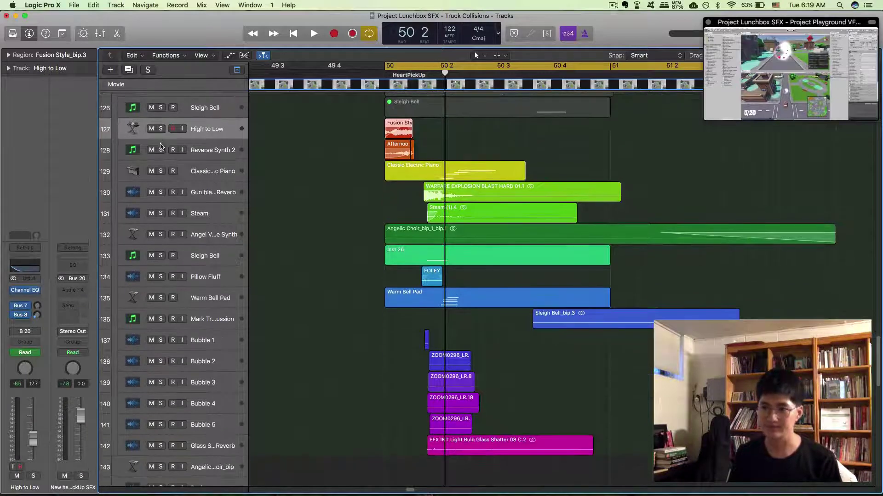
{"action": "left_click", "coordinate": [161, 150]}
{"action": "left_click", "coordinate": [206, 159]}
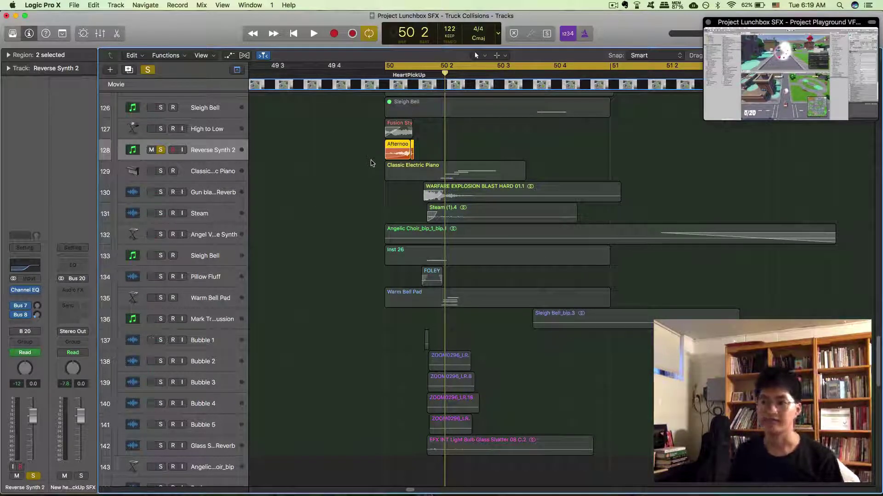
{"action": "left_click", "coordinate": [8, 55]}
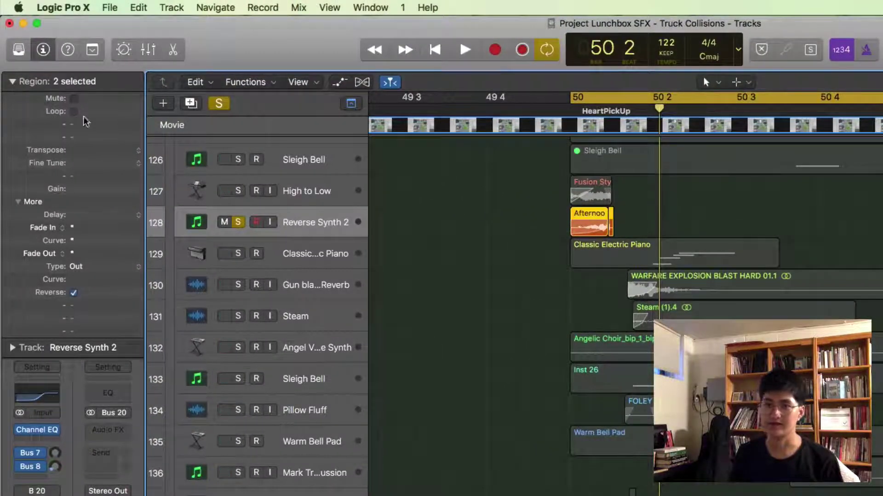
{"action": "left_click", "coordinate": [10, 81]}
{"action": "left_click", "coordinate": [13, 82]}
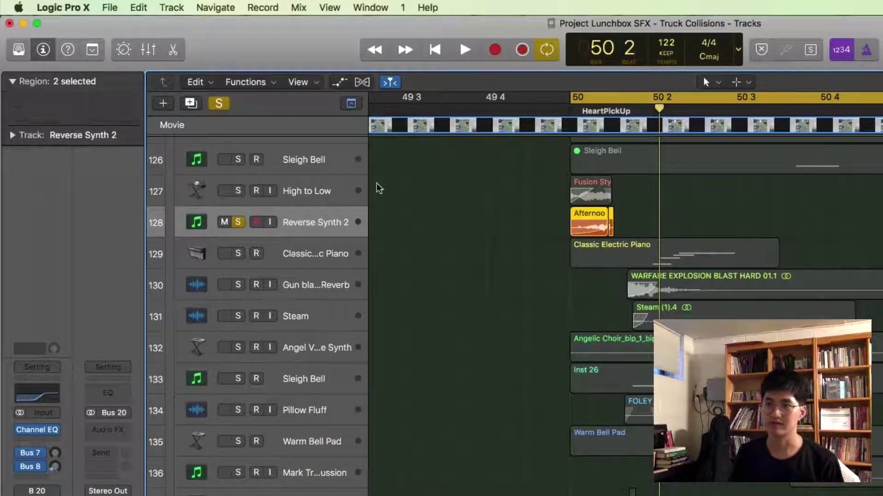
{"action": "left_click_drag", "start_coordinate": [535, 216], "coordinate": [665, 226]}
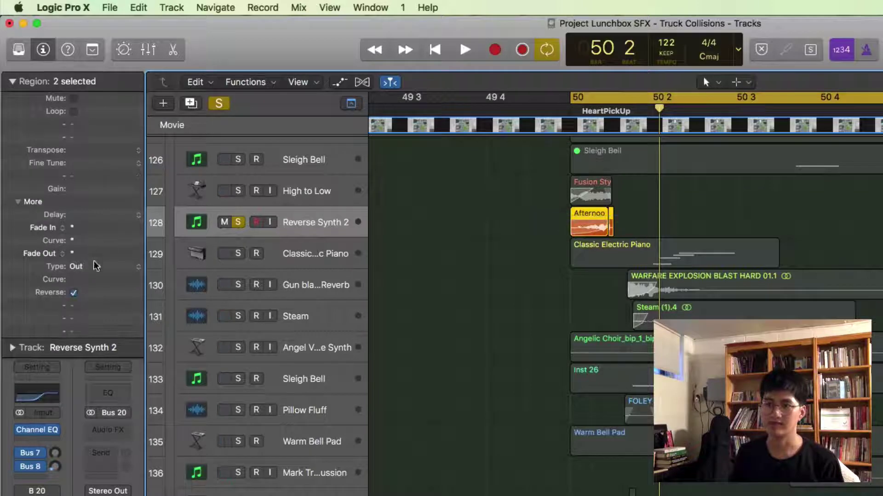
- Turn off Reverse for the two Reverse Synth 2 regions and audition them playing forwards
{"action": "left_click", "coordinate": [74, 293]}
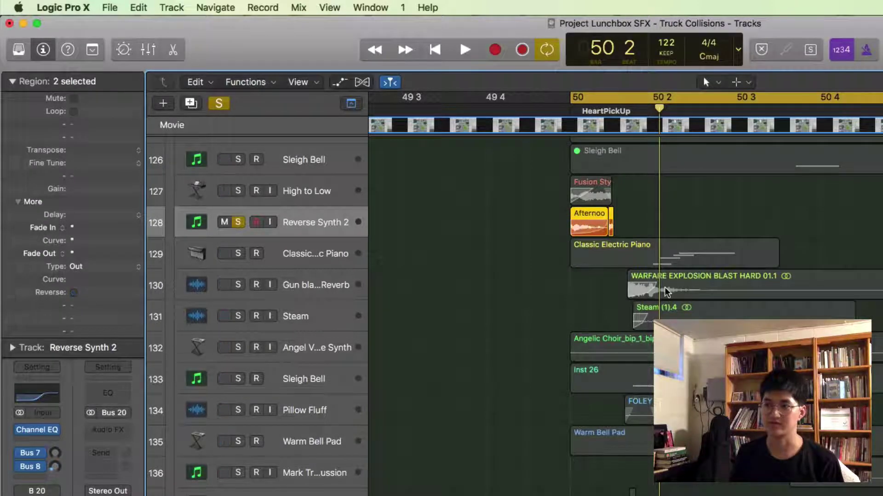
{"action": "key", "text": "space"}
{"action": "key", "text": "space"}
{"action": "key", "text": "space"}
{"action": "key", "text": "space"}
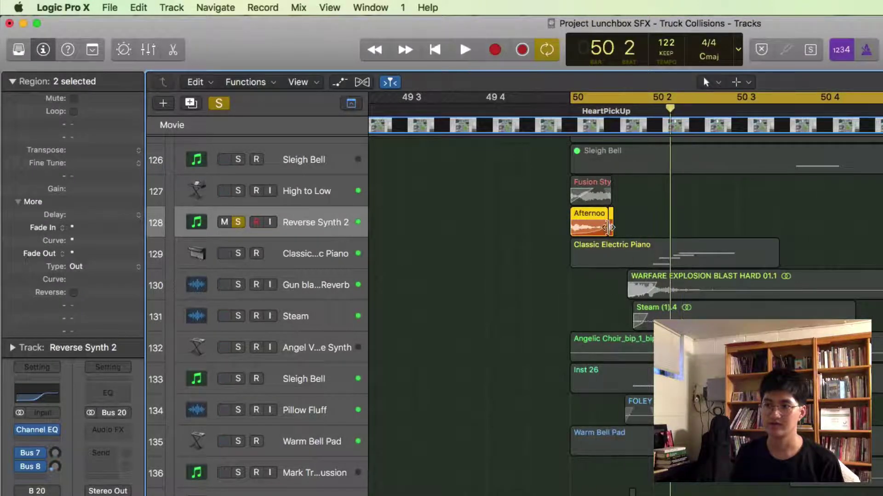
{"action": "key", "text": "space"}
{"action": "key", "text": "space"}
- Turn Reverse back on for the two Reverse Synth 2 regions and play them again
{"action": "left_click", "coordinate": [73, 293]}
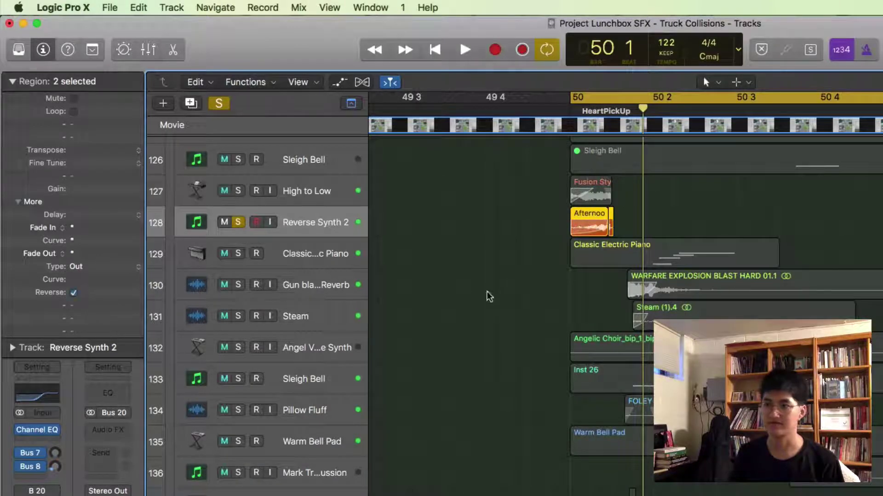
{"action": "key", "text": "space"}
{"action": "key", "text": "space"}
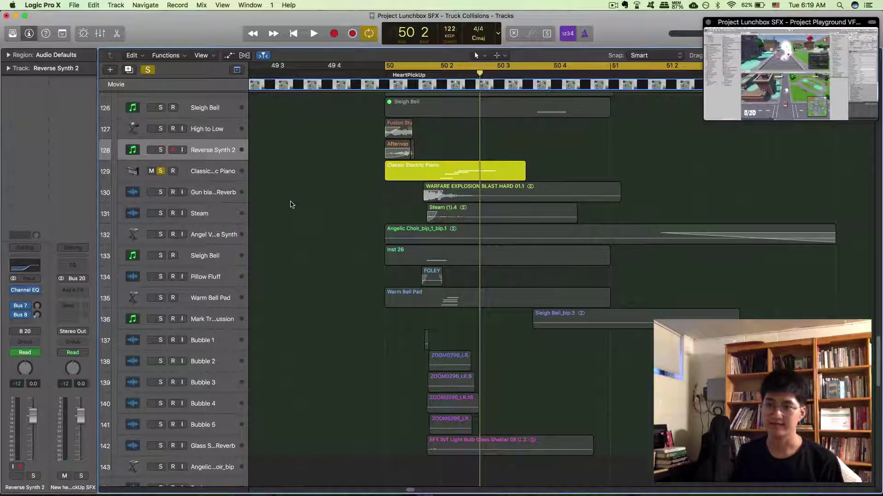
- Select the Classic Electric Piano track and audition it in solo
{"action": "left_click", "coordinate": [217, 173]}
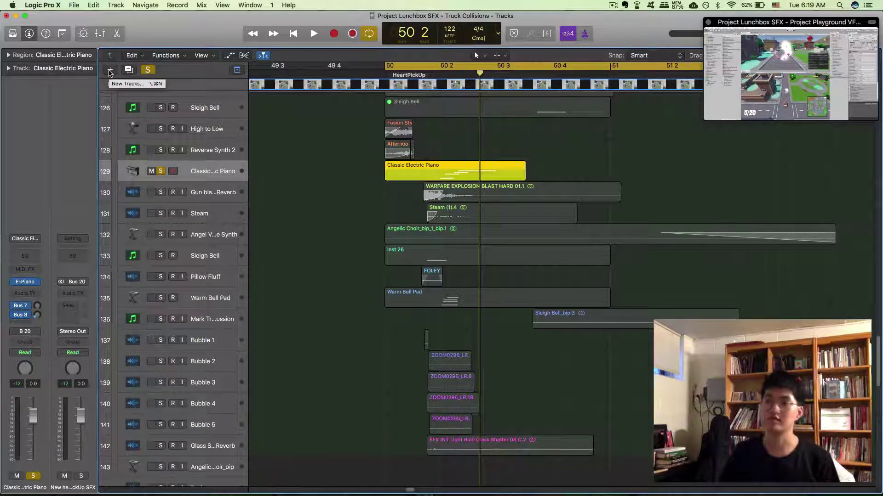
{"action": "key", "text": "space"}
{"action": "key", "text": "space"}
- Switch solo from Classic Electric Piano to the Gun blast Reverb track and play it
{"action": "left_click", "coordinate": [160, 172]}
{"action": "left_click", "coordinate": [160, 192]}
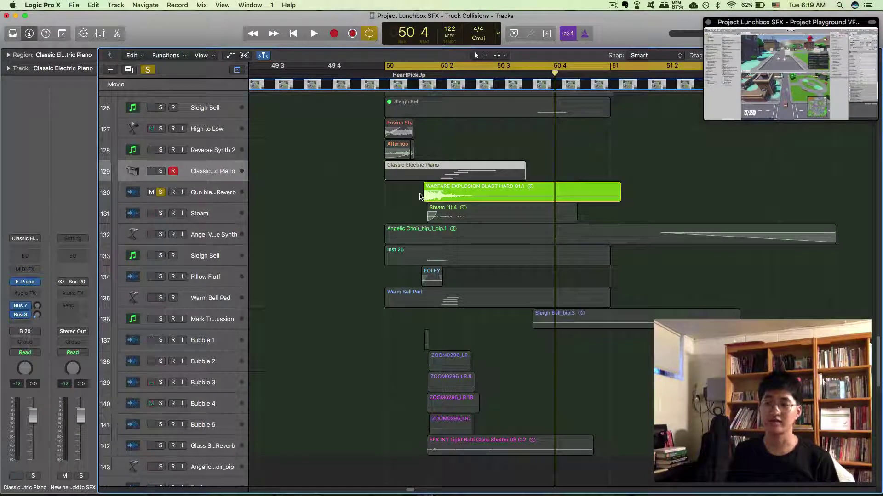
{"action": "key", "text": "space"}
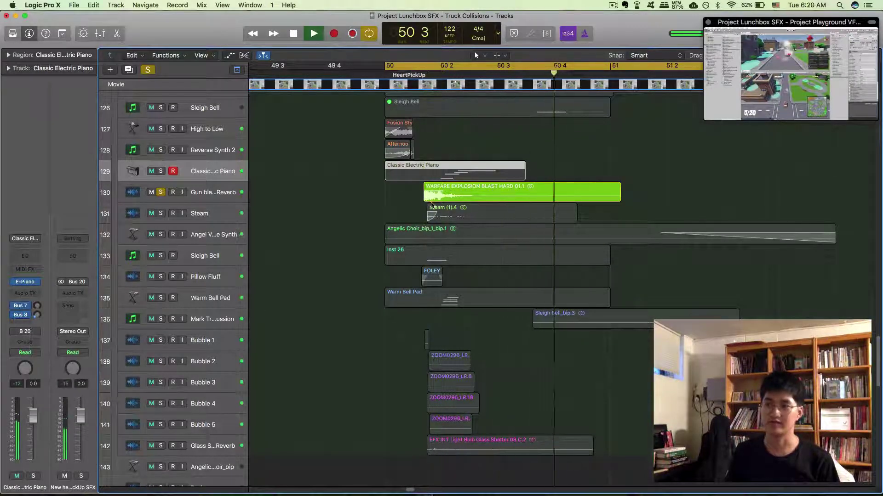
{"action": "key", "text": "space"}
- Open the Channel EQ of the Gun blast Reverb track and reposition its window to examine the curve
{"action": "left_click", "coordinate": [427, 201]}
{"action": "left_click", "coordinate": [21, 267]}
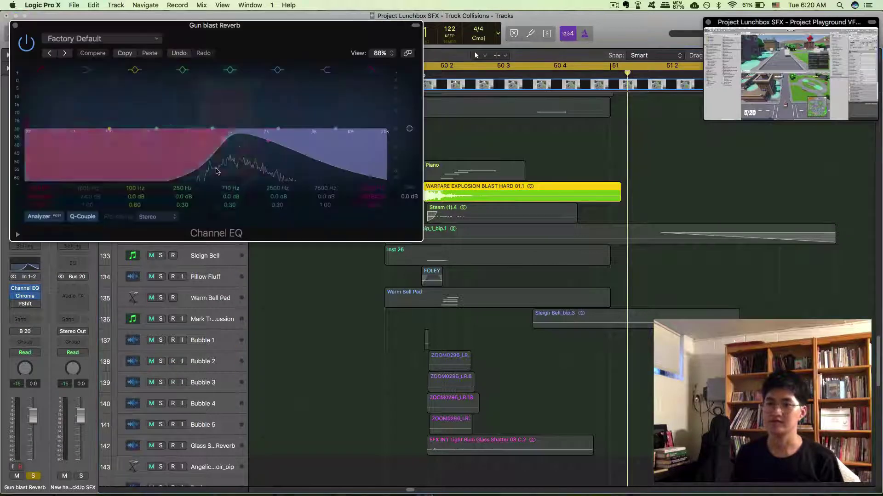
{"action": "left_click_drag", "start_coordinate": [272, 28], "coordinate": [285, 204]}
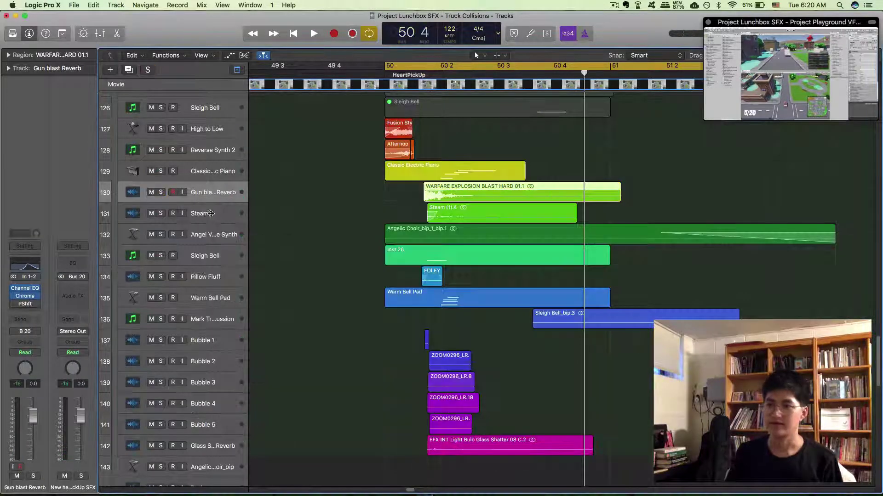
- Resize and reposition the gameplay video window at a medium size, and solo the Steam track
{"action": "left_click", "coordinate": [215, 219]}
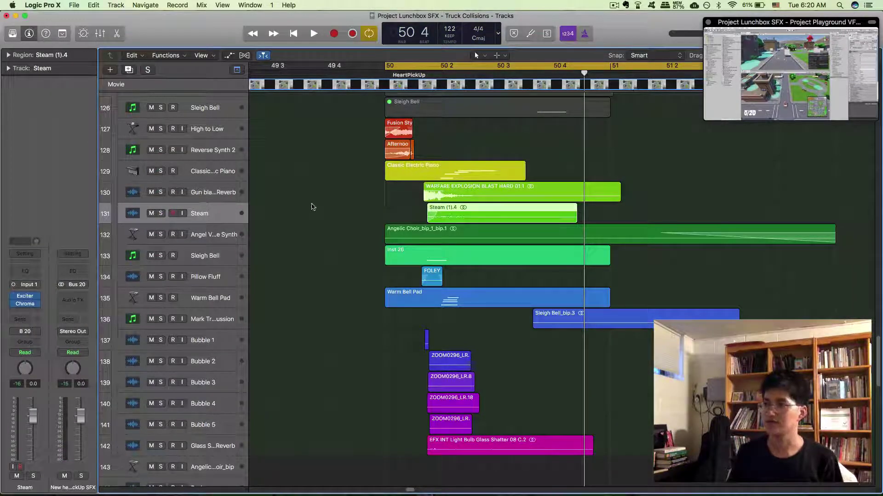
{"action": "left_click_drag", "start_coordinate": [701, 119], "coordinate": [137, 418]}
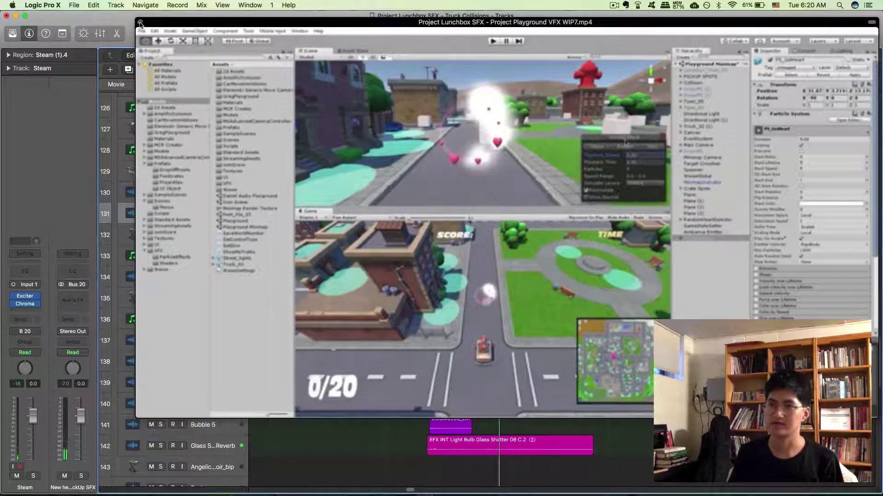
{"action": "left_click_drag", "start_coordinate": [138, 412], "coordinate": [618, 292]}
{"action": "left_click_drag", "start_coordinate": [776, 150], "coordinate": [780, 18]}
{"action": "left_click", "coordinate": [161, 213]}
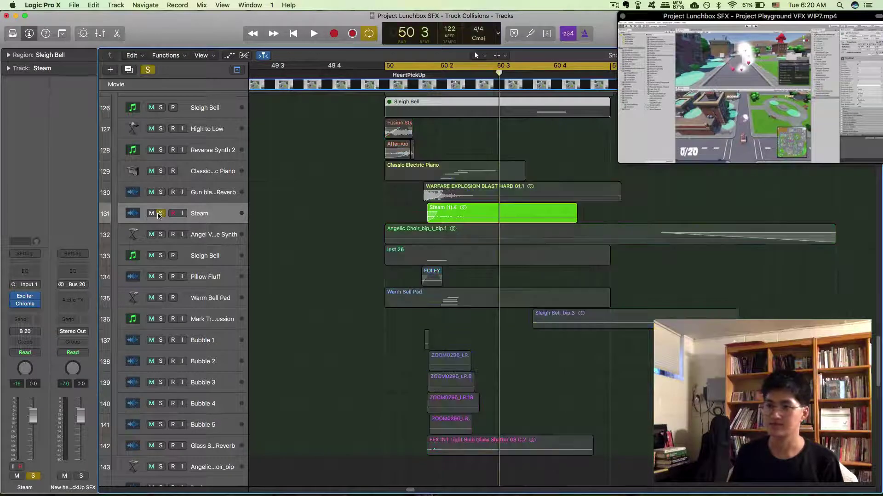
- Play the soloed Steam track, and switch the selection and solo to the Angel Voice Synth track
{"action": "key", "text": "space"}
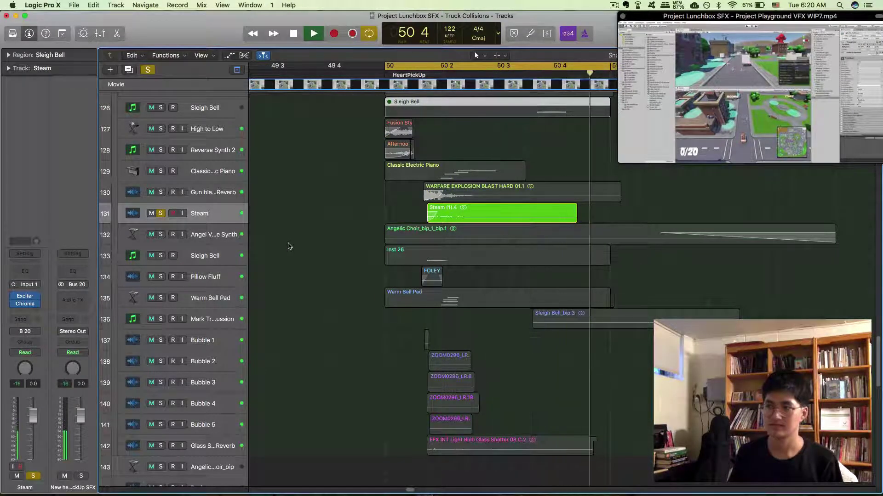
{"action": "key", "text": "space"}
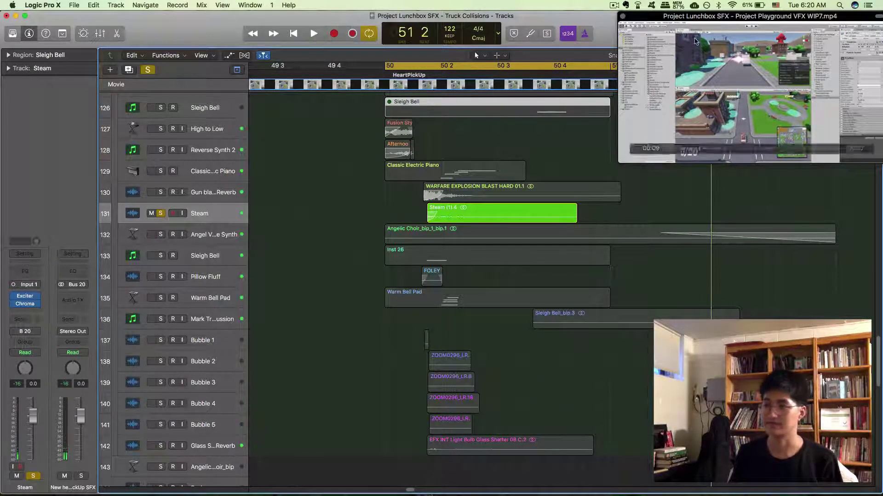
{"action": "left_click", "coordinate": [184, 240]}
{"action": "left_click", "coordinate": [160, 213]}
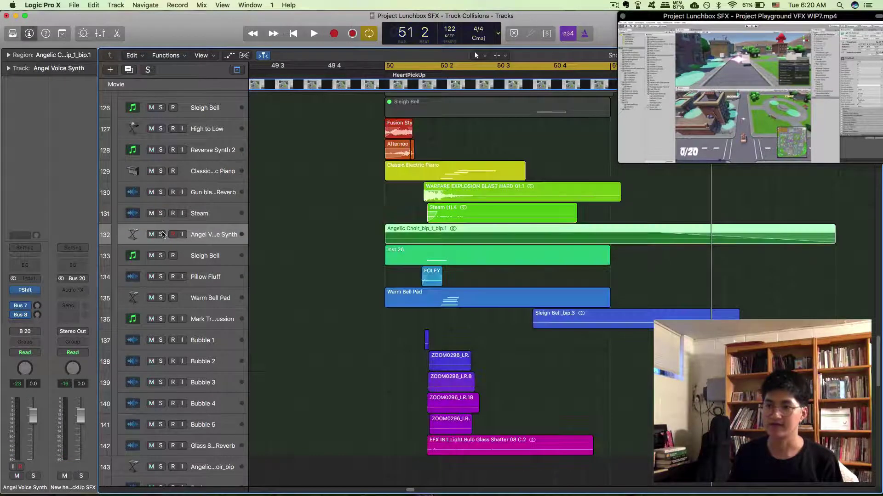
{"action": "left_click", "coordinate": [161, 234]}
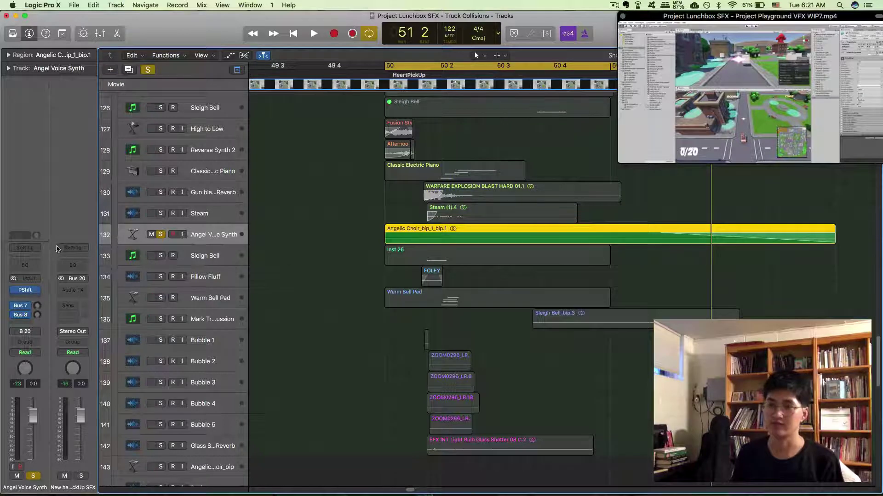
- Add one new software instrument track with the Default Patch instrument and Output 1 + 2
{"action": "scroll", "coordinate": [340, 183], "scroll_direction": "up", "scroll_amount": 5}
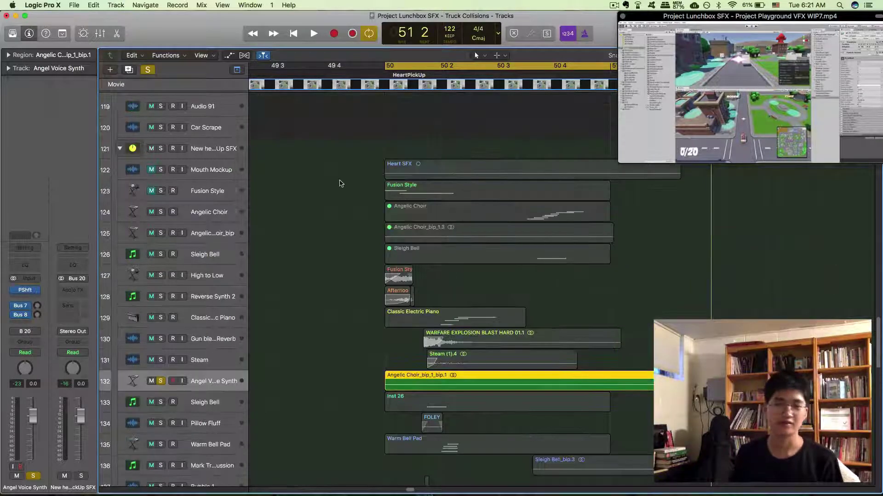
{"action": "scroll", "coordinate": [330, 197], "scroll_direction": "down", "scroll_amount": 1}
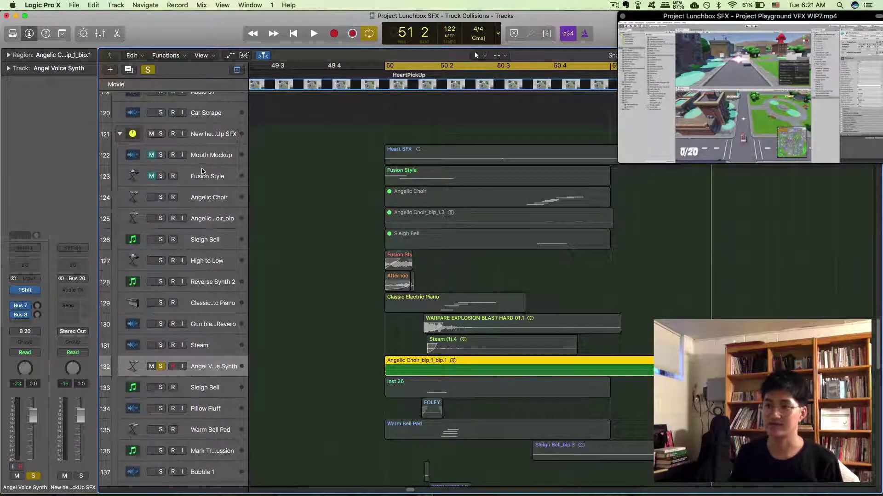
{"action": "left_click", "coordinate": [210, 159]}
{"action": "left_click", "coordinate": [110, 69]}
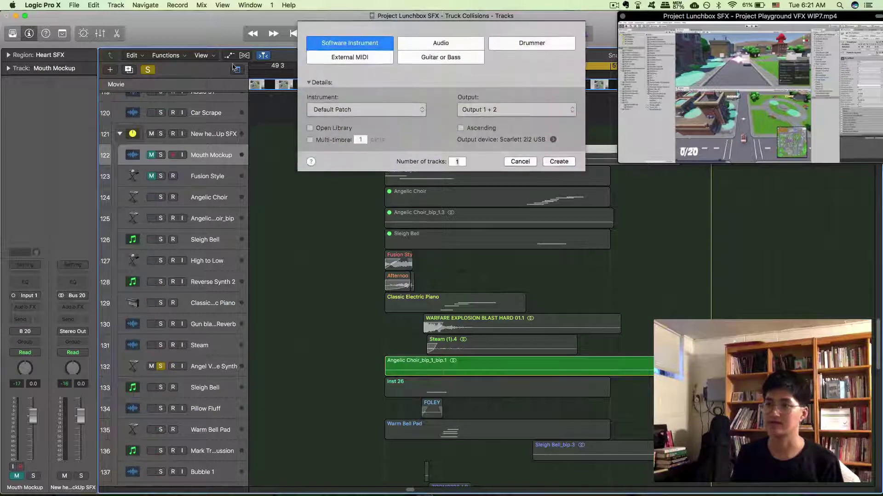
{"action": "key", "text": "Return"}
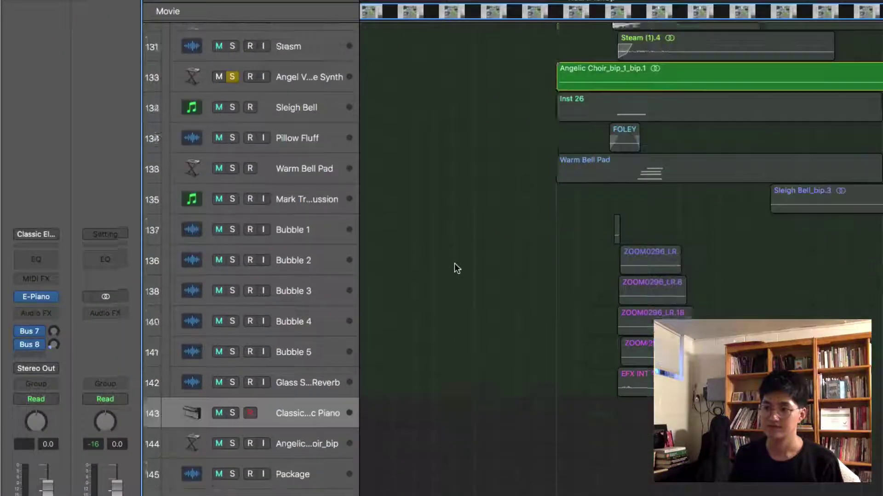
- Load Alchemy in stereo on the new instrument track and choose its Hybrid Kalimba Vibraphone preset from the Mallets, Wood category
{"action": "scroll", "coordinate": [350, 350], "scroll_direction": "down", "scroll_amount": 1}
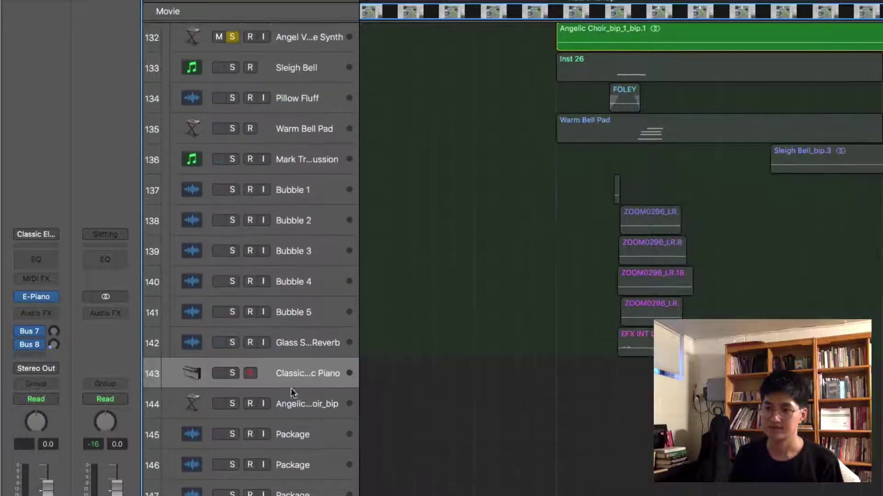
{"action": "left_click", "coordinate": [36, 297]}
{"action": "mouse_move", "coordinate": [69, 257]}
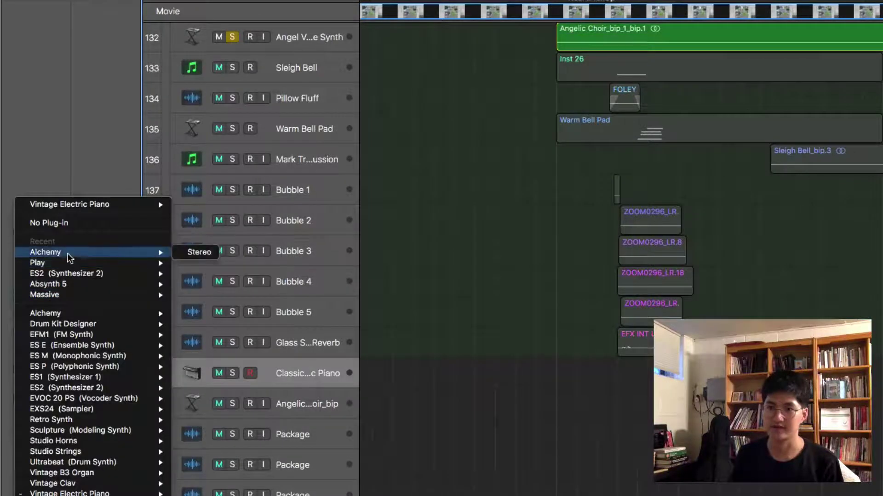
{"action": "left_click", "coordinate": [196, 252]}
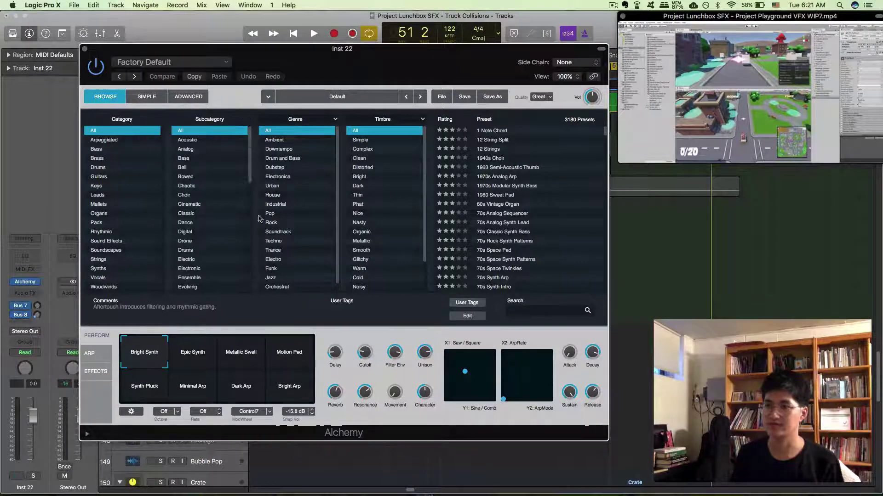
{"action": "left_click", "coordinate": [104, 204]}
{"action": "left_click", "coordinate": [185, 158]}
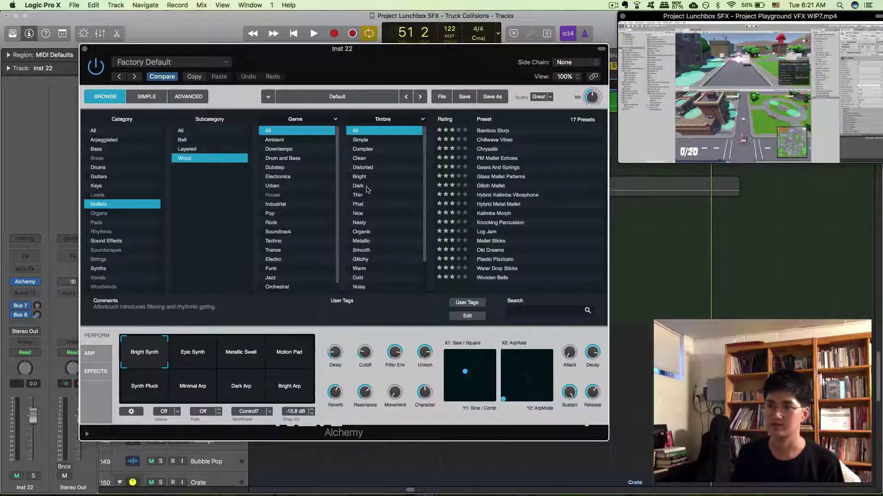
{"action": "left_click", "coordinate": [496, 195]}
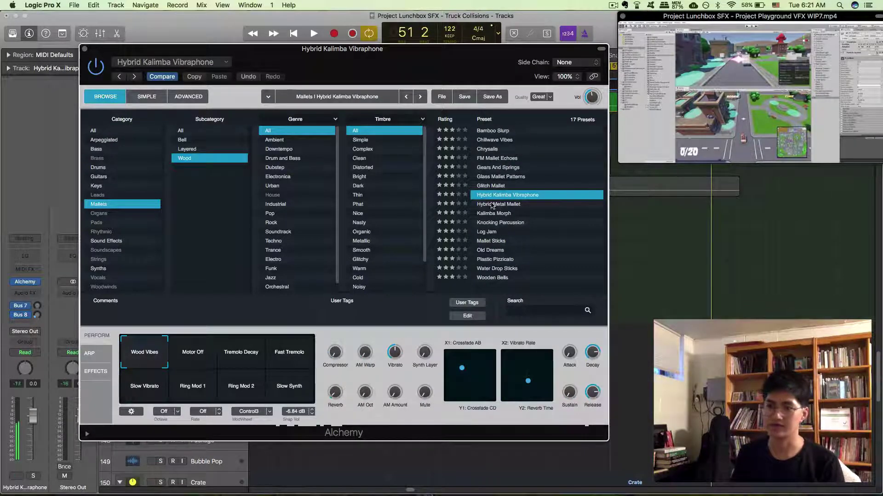
- Blend Alchemy's Wood Vibes, Motor Off, Slow Vibrato and Ring Mod 1 performance snapshots, and close the plug-in window
{"action": "left_click_drag", "start_coordinate": [282, 55], "coordinate": [507, 76]}
{"action": "left_click", "coordinate": [406, 408]}
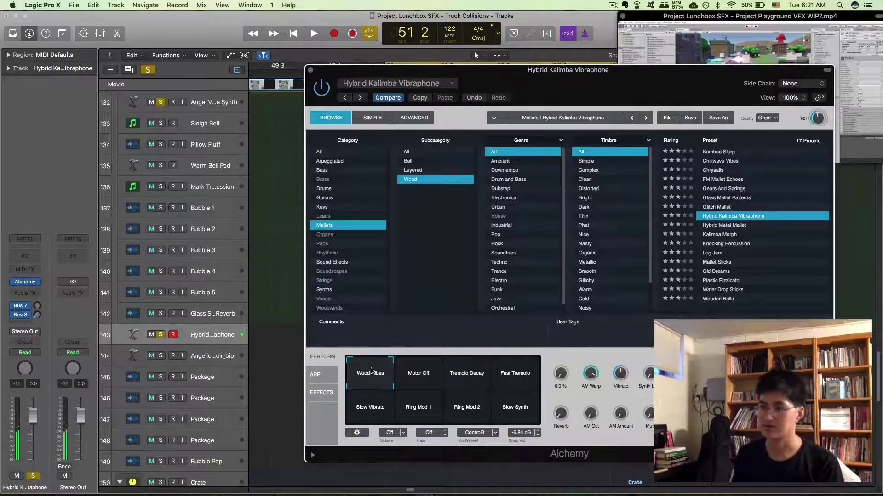
{"action": "left_click_drag", "start_coordinate": [407, 408], "coordinate": [390, 394]}
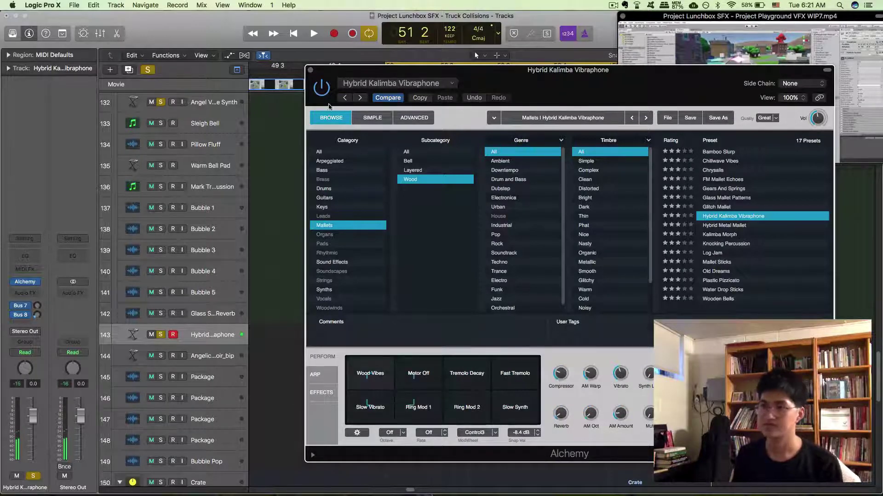
{"action": "left_click", "coordinate": [310, 69]}
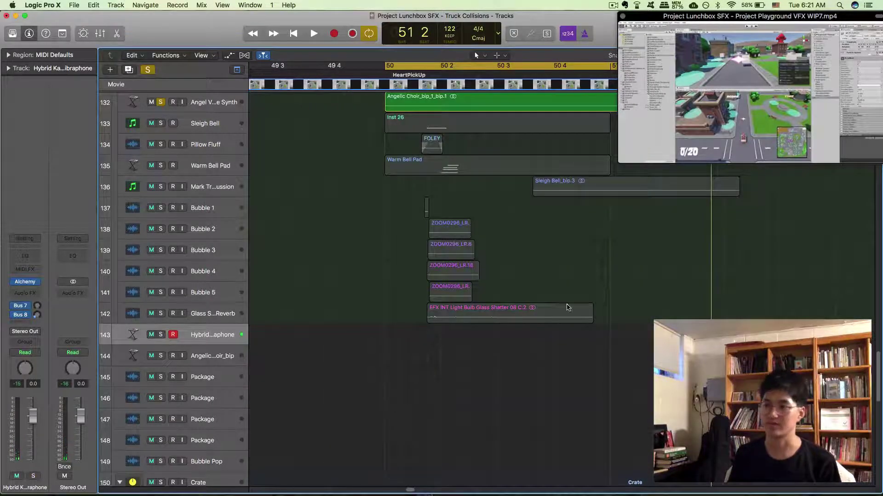
- Select the Angel Voice Synth track, move the gameplay video window clear of its region's end, and play the soloed layer
{"action": "scroll", "coordinate": [568, 308], "scroll_direction": "up", "scroll_amount": 5}
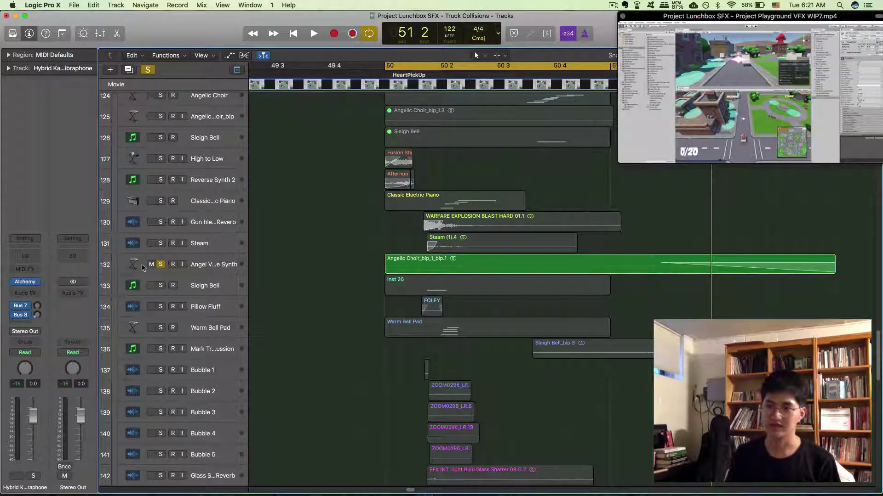
{"action": "scroll", "coordinate": [429, 273], "scroll_direction": "down", "scroll_amount": 3}
{"action": "scroll", "coordinate": [428, 273], "scroll_direction": "up", "scroll_amount": 3}
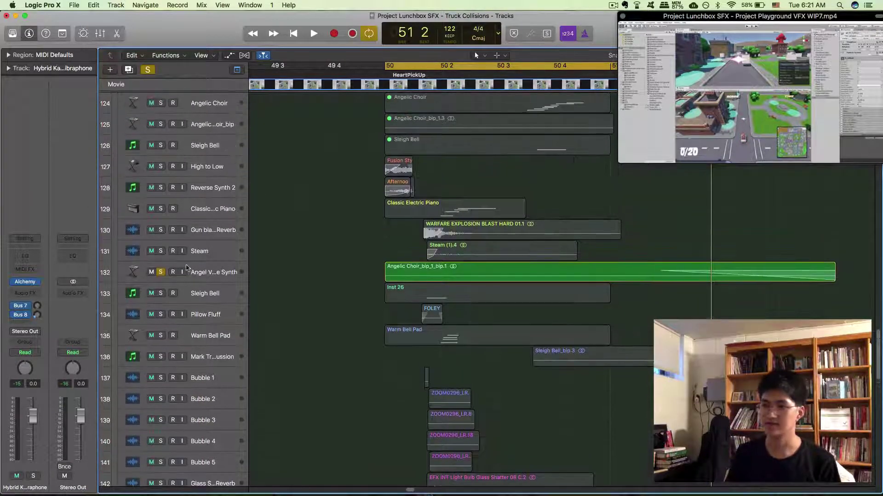
{"action": "left_click", "coordinate": [230, 273]}
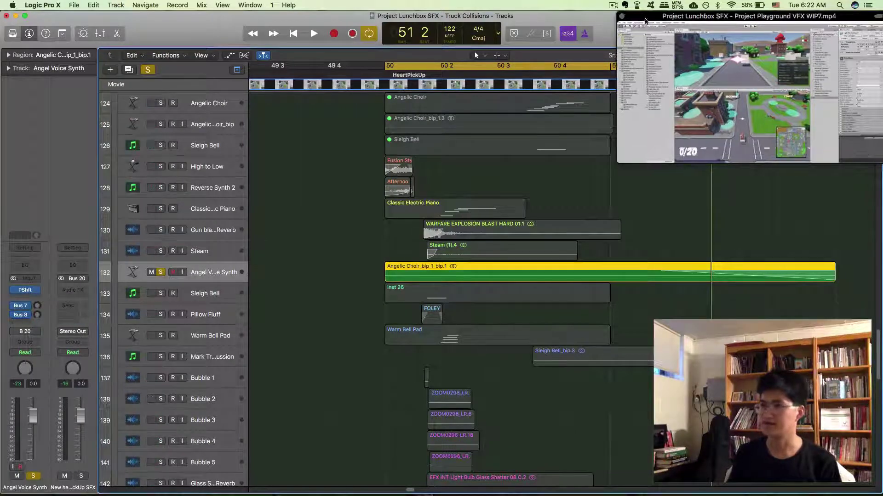
{"action": "left_click_drag", "start_coordinate": [749, 16], "coordinate": [270, 16]}
{"action": "key", "text": "space"}
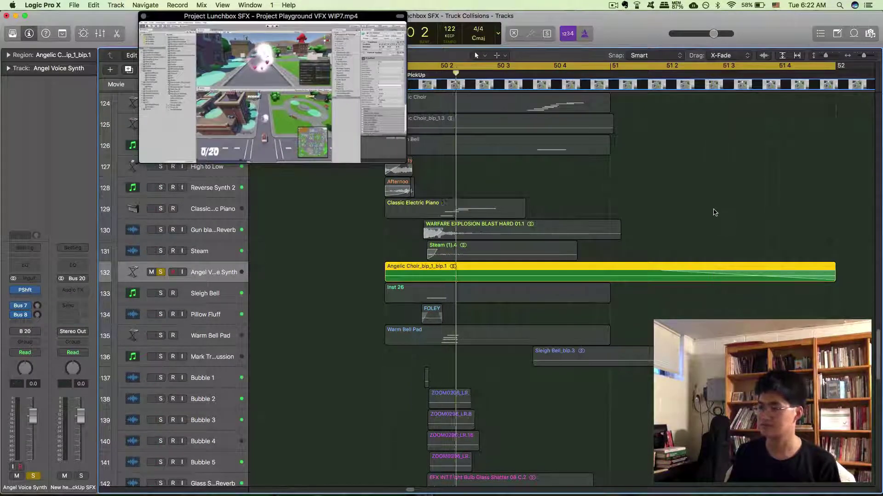
{"action": "left_click", "coordinate": [697, 220]}
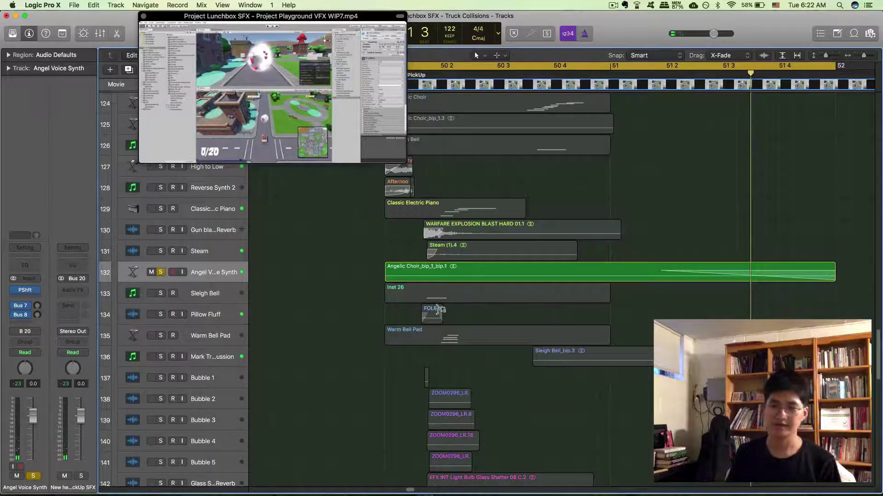
- Insert a Bitcrusher on the Angel Voice Synth track and place its window below the gameplay video
{"action": "left_click", "coordinate": [30, 299]}
{"action": "mouse_move", "coordinate": [36, 368]}
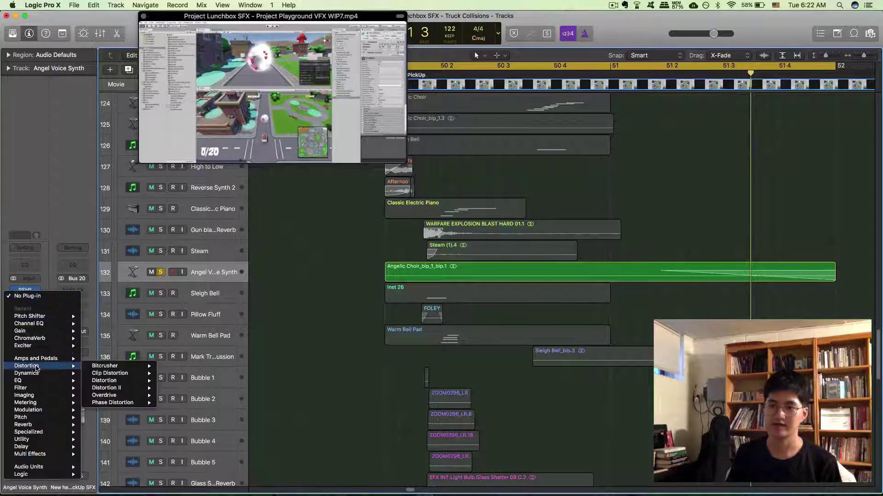
{"action": "left_click", "coordinate": [216, 344]}
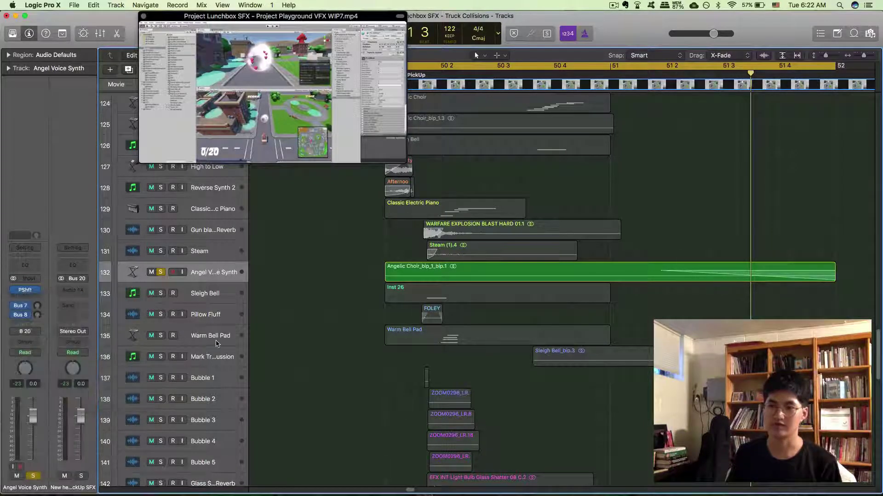
{"action": "left_click_drag", "start_coordinate": [284, 45], "coordinate": [284, 254]}
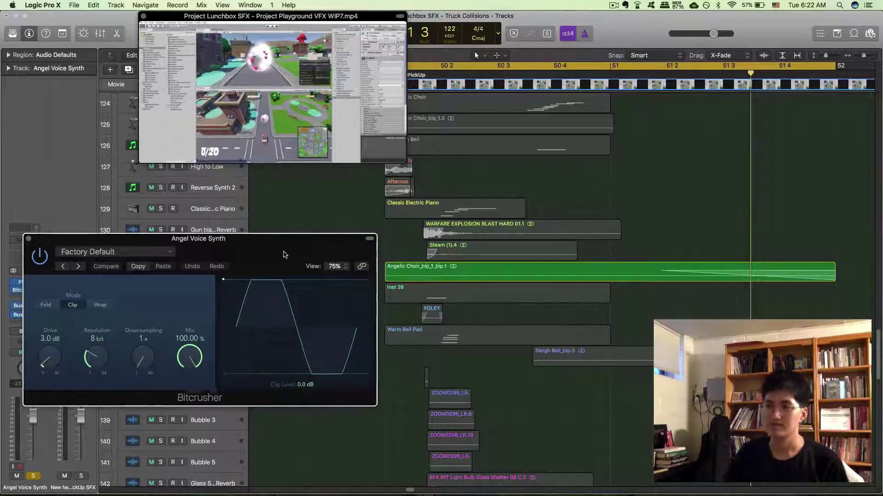
- Set the Bitcrusher's downsampling to 8x and play the soloed Angel Voice Synth track with it
{"action": "left_click_drag", "start_coordinate": [144, 339], "coordinate": [143, 322]}
{"action": "key", "text": "space"}
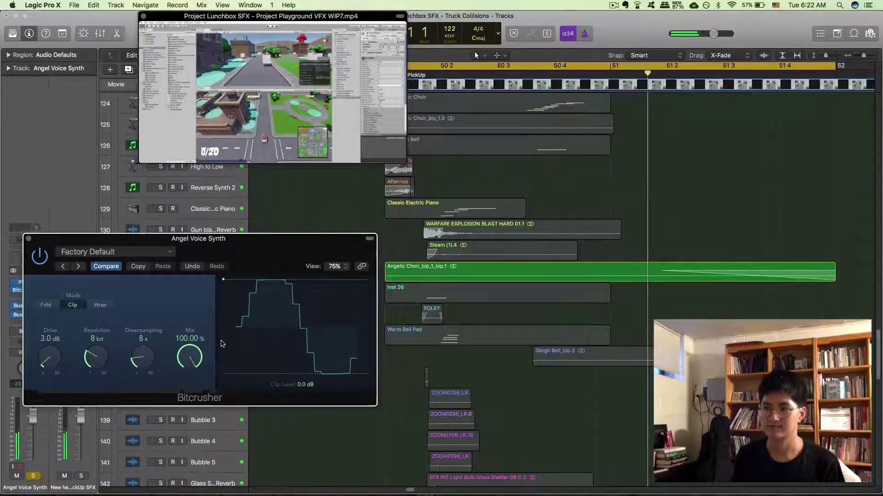
{"action": "key", "text": "space"}
- Switch the solo from Angel Voice Synth to Sleigh Bell track 133 and play it with the gameplay video window enlarged
{"action": "left_click", "coordinate": [160, 256]}
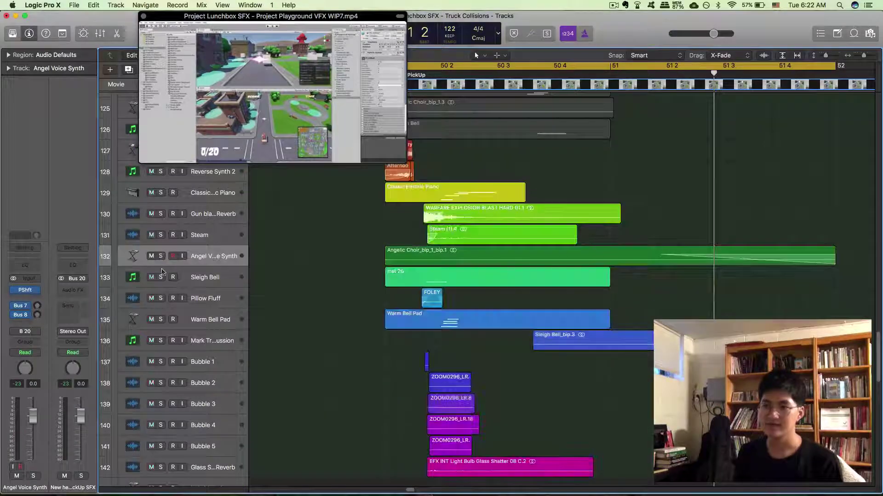
{"action": "left_click", "coordinate": [160, 277]}
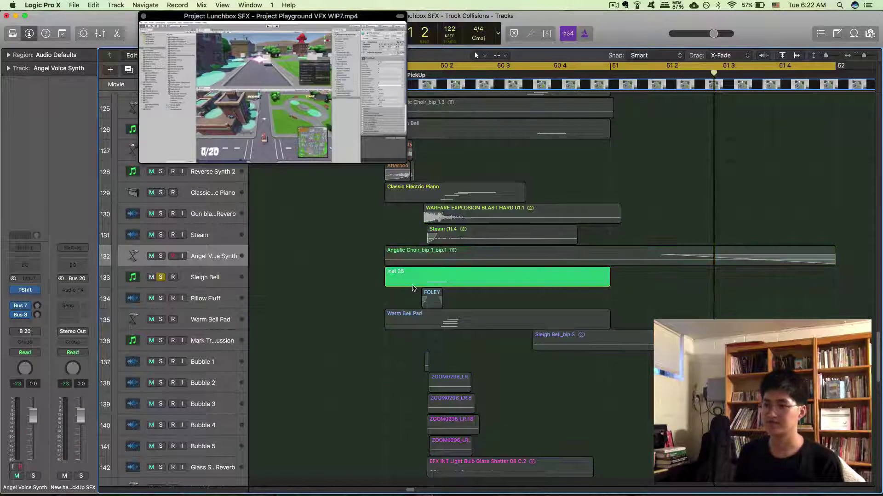
{"action": "key", "text": "space"}
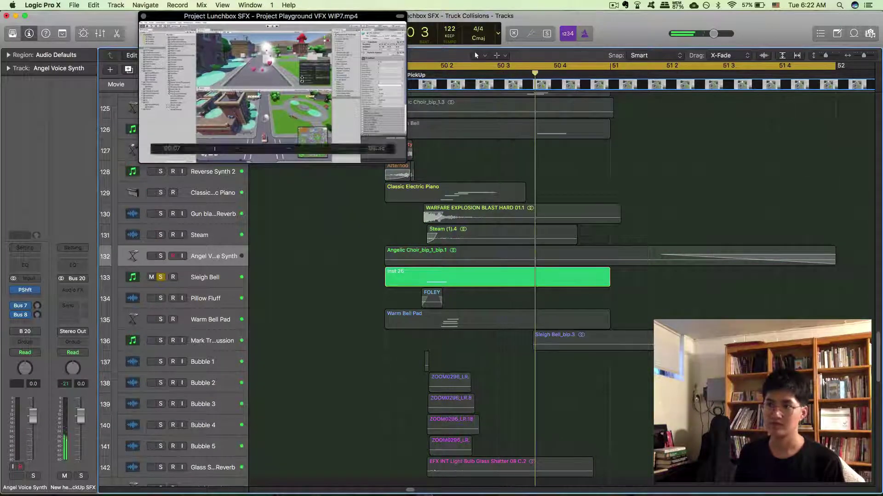
{"action": "left_click_drag", "start_coordinate": [139, 163], "coordinate": [1, 236]}
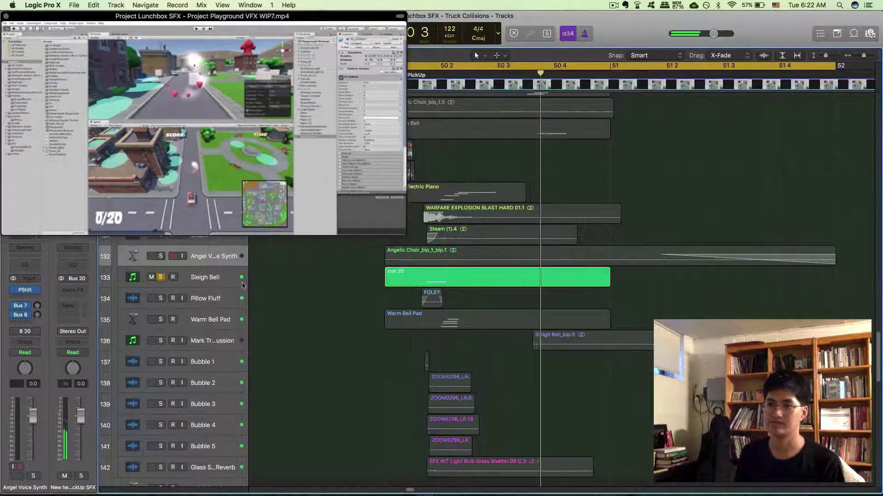
- Select the Pillow Fluff track and play its FOLEY region in solo
{"action": "left_click", "coordinate": [432, 298]}
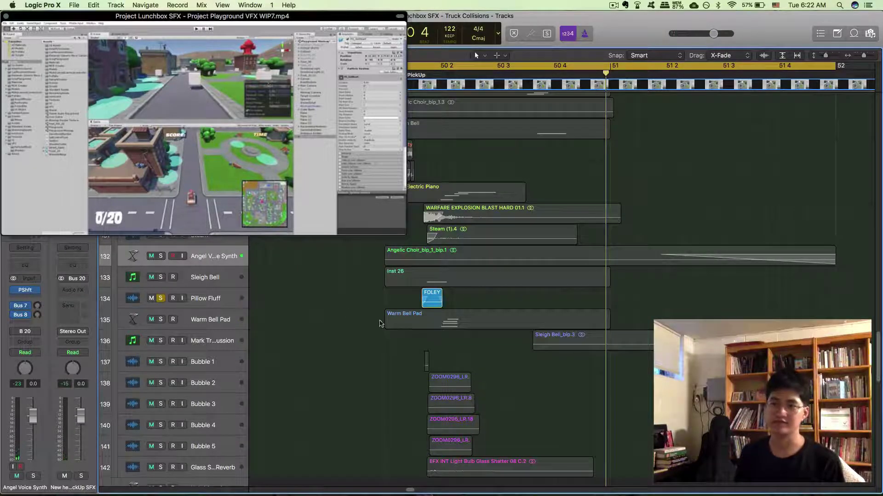
{"action": "left_click", "coordinate": [213, 309]}
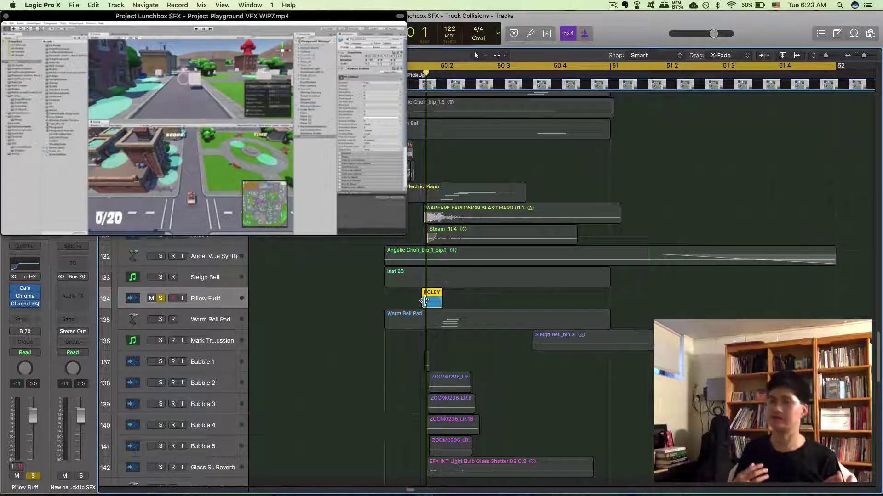
{"action": "key", "text": "space"}
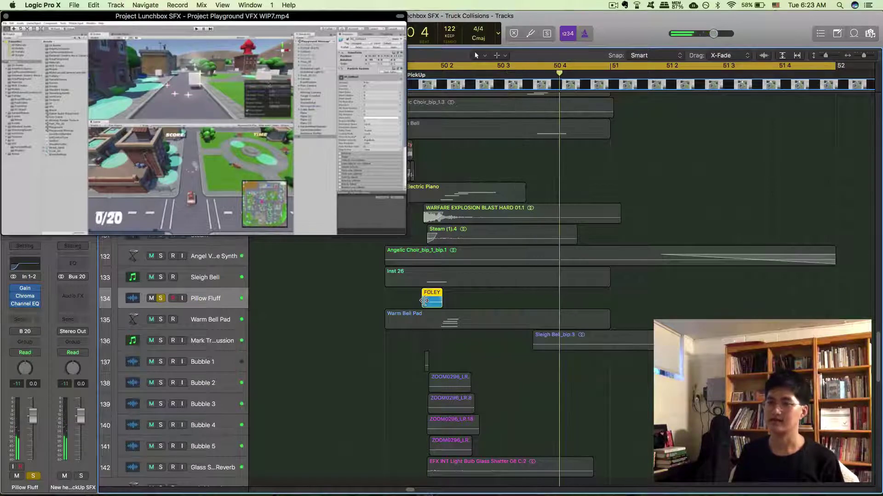
- Switch the solo from Pillow Fluff to the Warm Bell Pad track and select that track
{"action": "left_click", "coordinate": [161, 299]}
{"action": "left_click", "coordinate": [161, 320]}
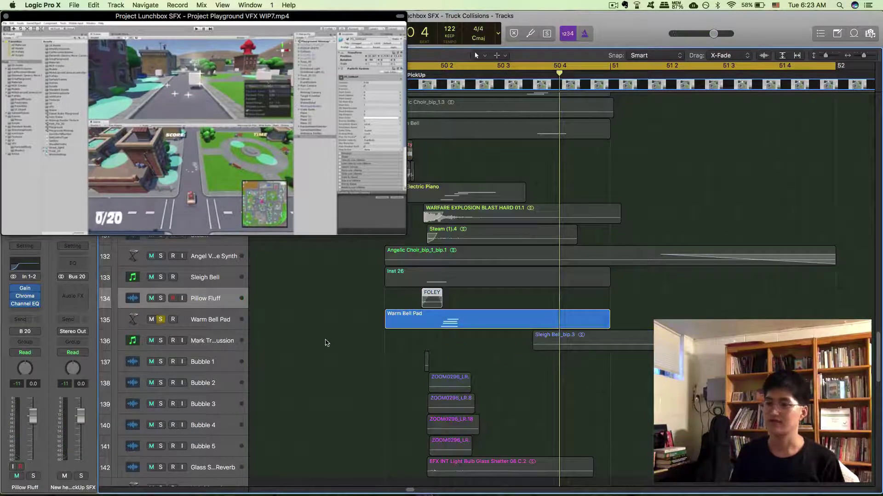
{"action": "left_click", "coordinate": [224, 325]}
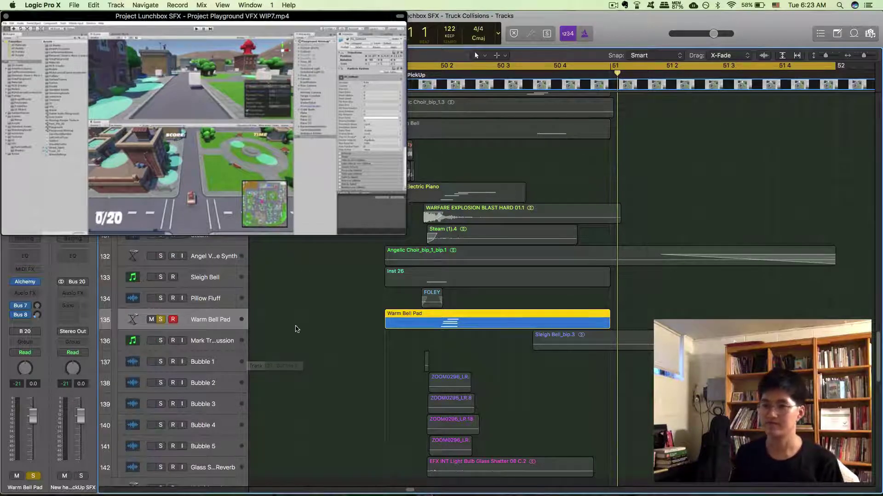
- Solo percussion track 136, which holds the Sleigh Bell_bip.3 region, in place of Warm Bell Pad
{"action": "scroll", "coordinate": [147, 275], "scroll_direction": "down", "scroll_amount": 3}
{"action": "left_click", "coordinate": [160, 289]}
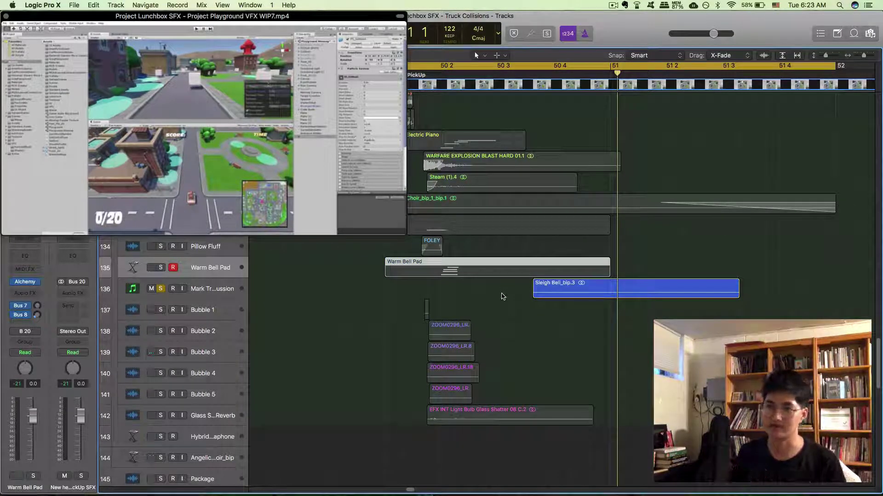
- Play the soloed percussion track 136, and switch the solo to tracks Bubble 1 through Bubble 5 to audition them together
{"action": "key", "text": "space"}
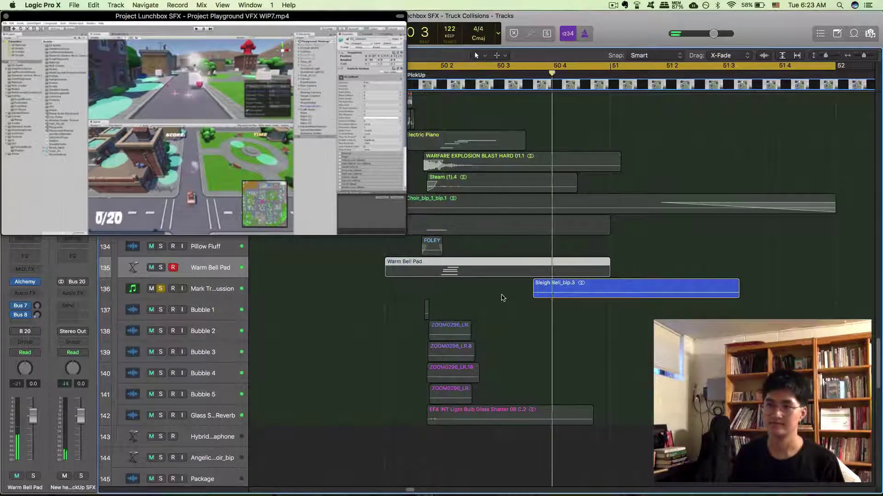
{"action": "key", "text": "space"}
{"action": "left_click_drag", "start_coordinate": [161, 310], "coordinate": [165, 395]}
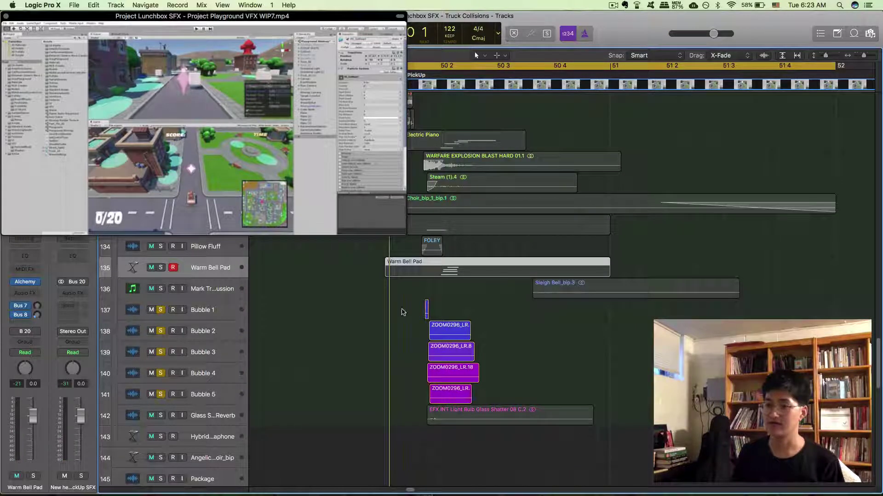
{"action": "key", "text": "space"}
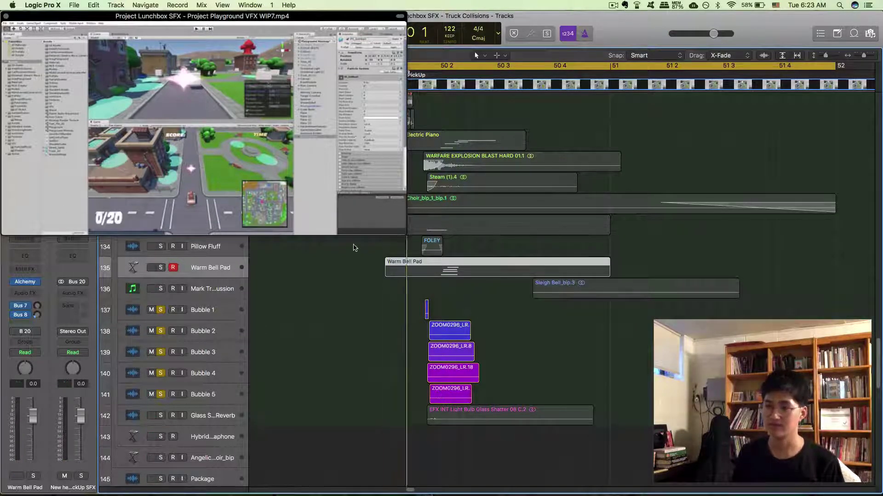
{"action": "key", "text": "space"}
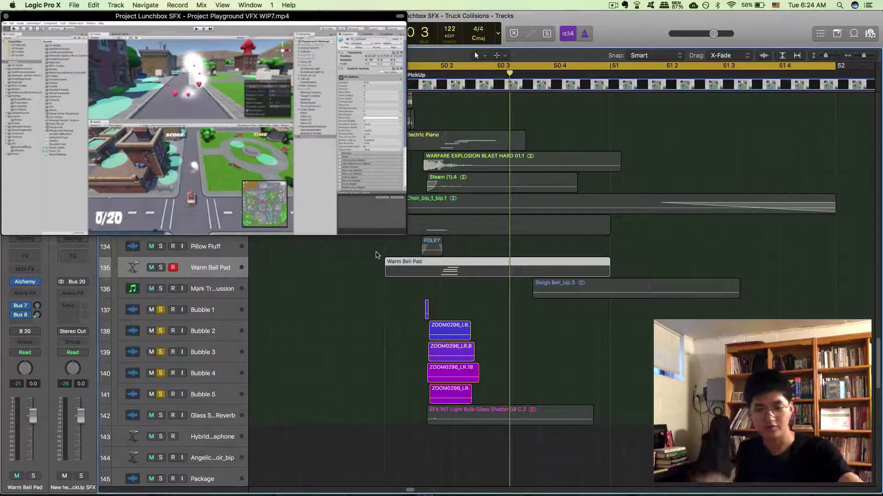
- Solo and select track 142, which holds the EFX INT Light Bulb Glass Shatter 08 C.2 region, in place of the Bubble tracks and play it
{"action": "left_click", "coordinate": [162, 416], "text": "alt"}
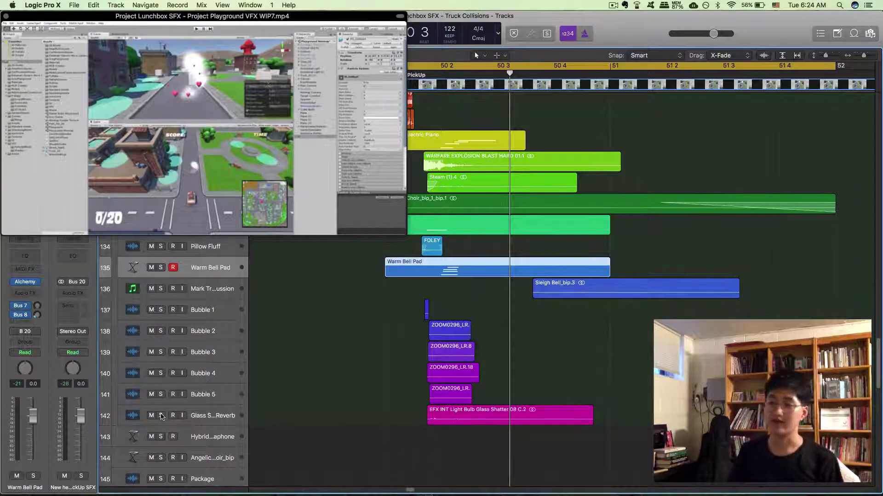
{"action": "left_click", "coordinate": [161, 416]}
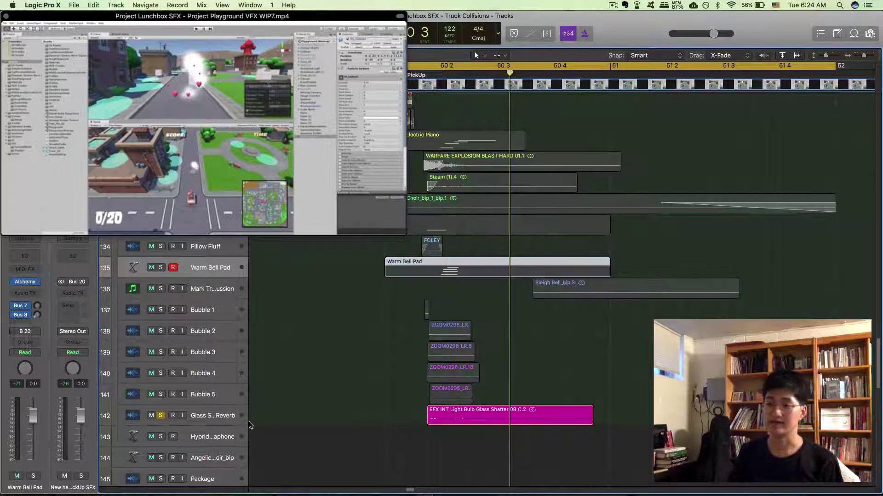
{"action": "left_click", "coordinate": [208, 416]}
{"action": "key", "text": "space"}
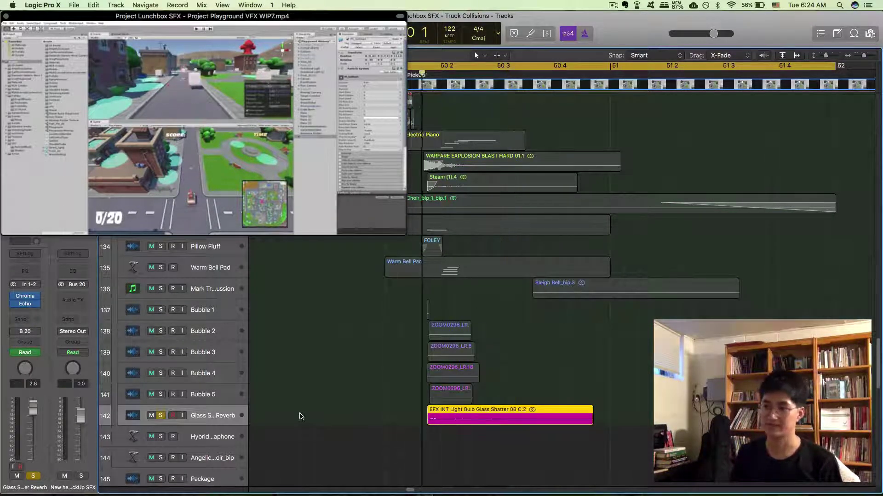
- Turn off the solo on glass shatter track 142 so all heart pickup layers play together with the gameplay video
{"action": "left_click", "coordinate": [161, 416]}
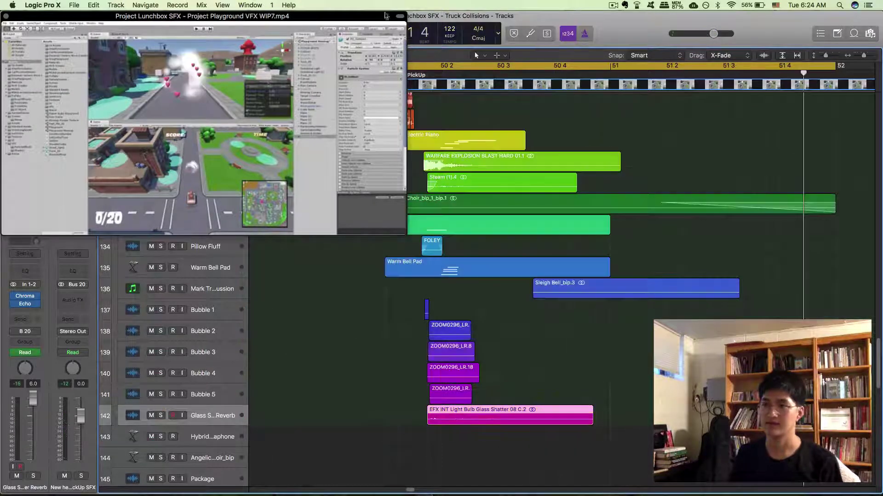
{"action": "mouse_move", "coordinate": [403, 18]}
{"action": "left_mouse_down"}
{"action": "mouse_move", "coordinate": [253, 92]}
{"action": "mouse_move", "coordinate": [406, 12]}
{"action": "left_mouse_up"}
{"action": "scroll", "coordinate": [319, 132], "scroll_direction": "up", "scroll_amount": 2}
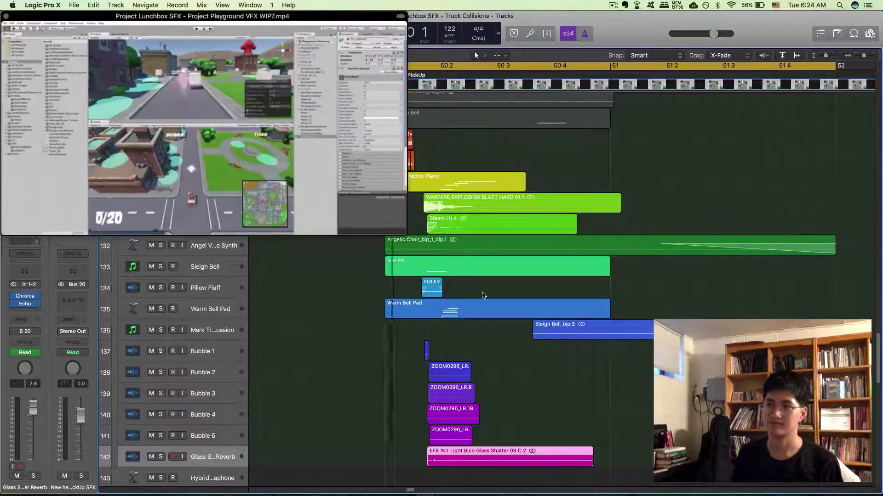